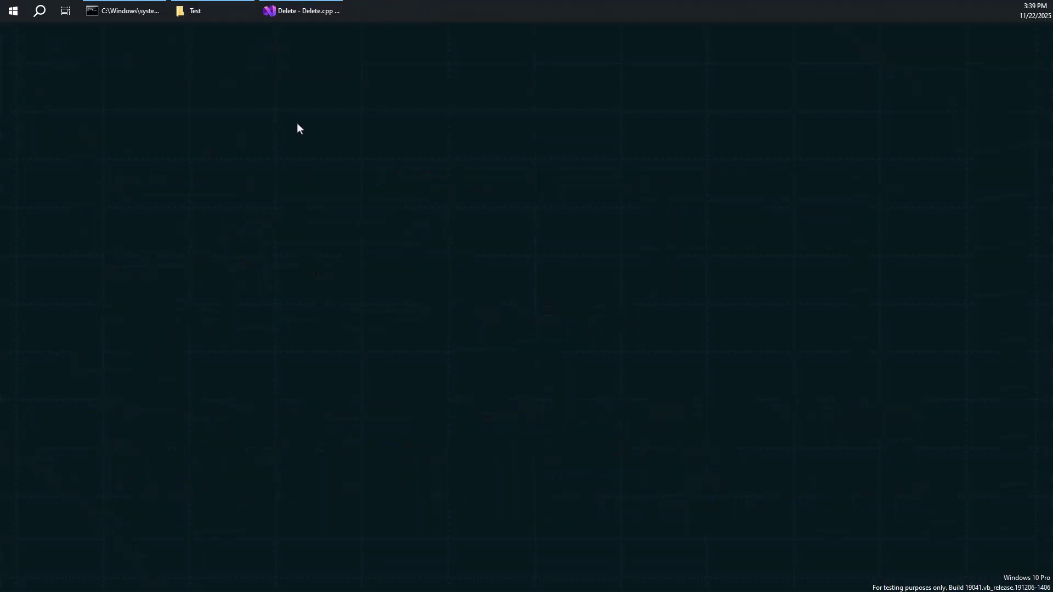
Place the command prompt beside the Test folder window and begin typing 'del'
click(223, 10)
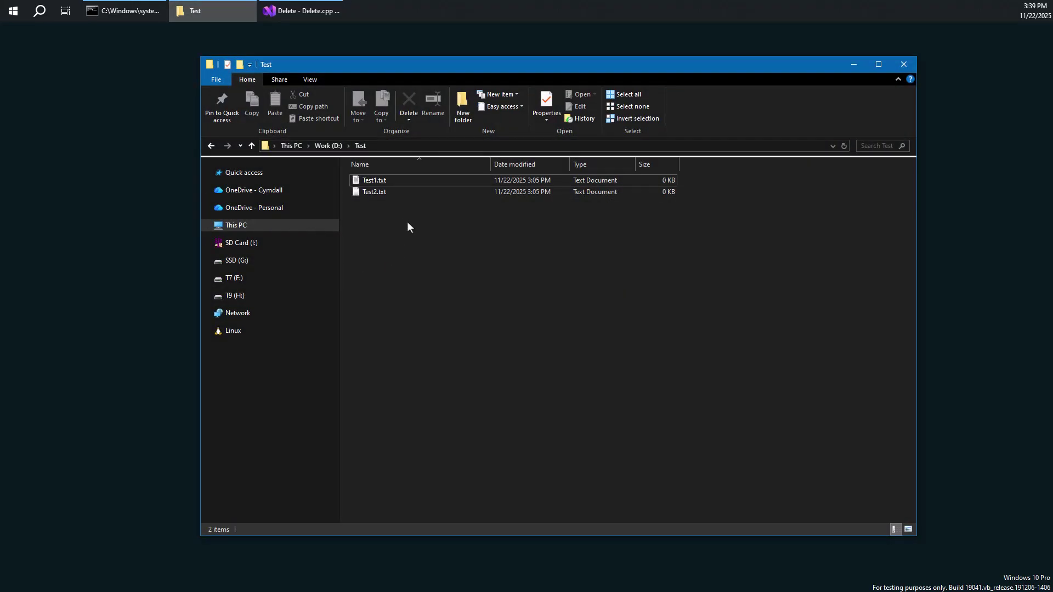
click(145, 18)
drag(411, 143, 371, 266)
text(del)
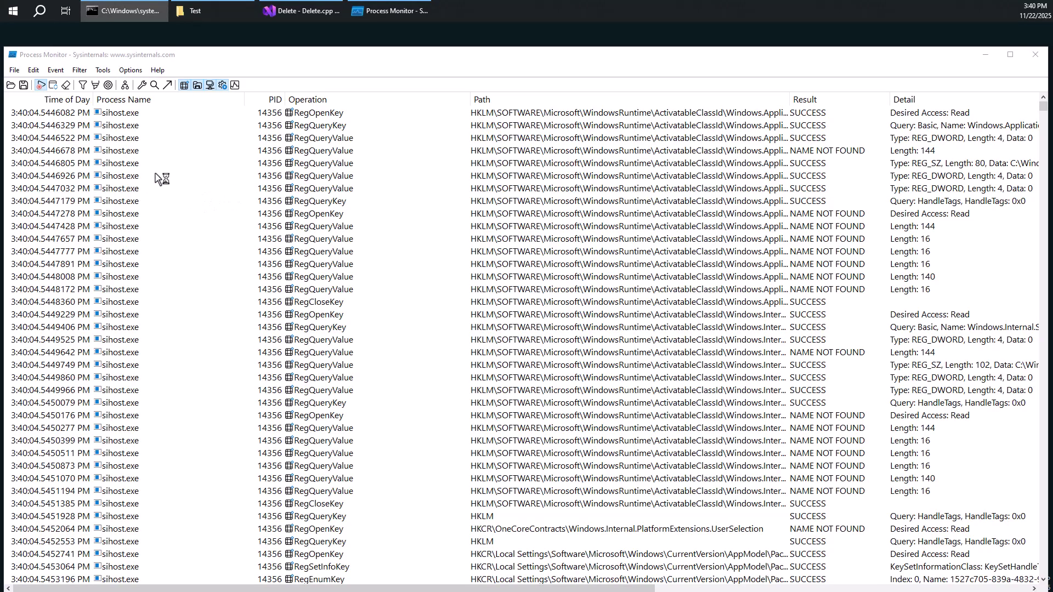
Bring Process Monitor to the front and pause its event capture
scroll(190, 190, down, 3)
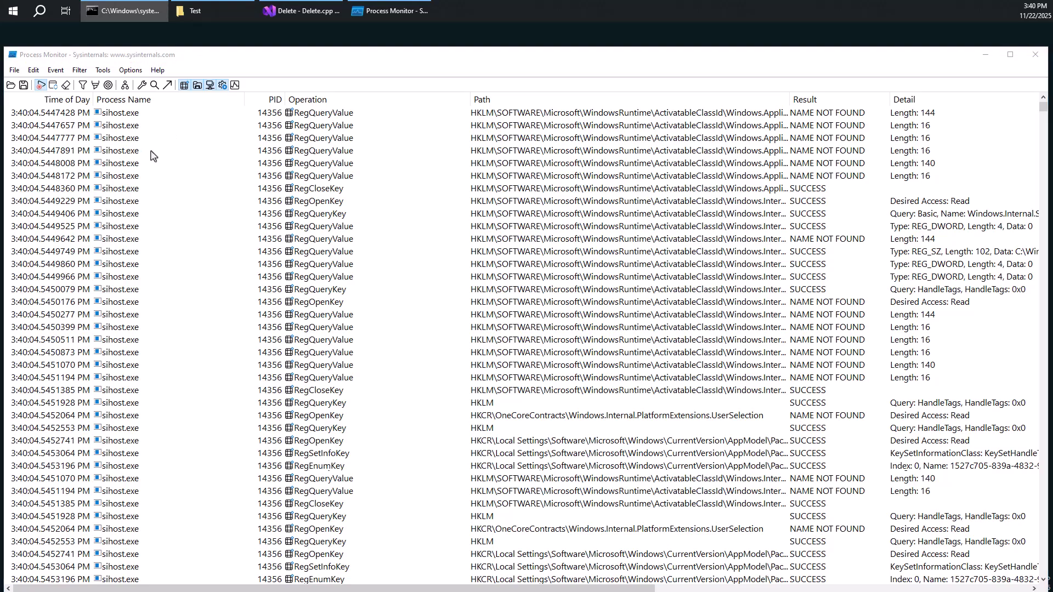
click(79, 57)
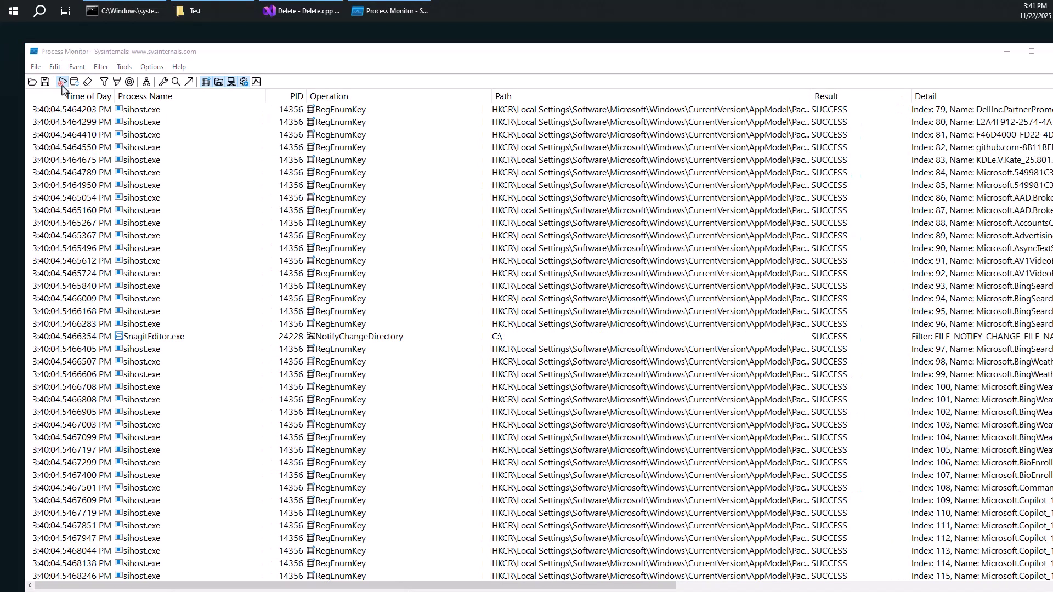
click(62, 84)
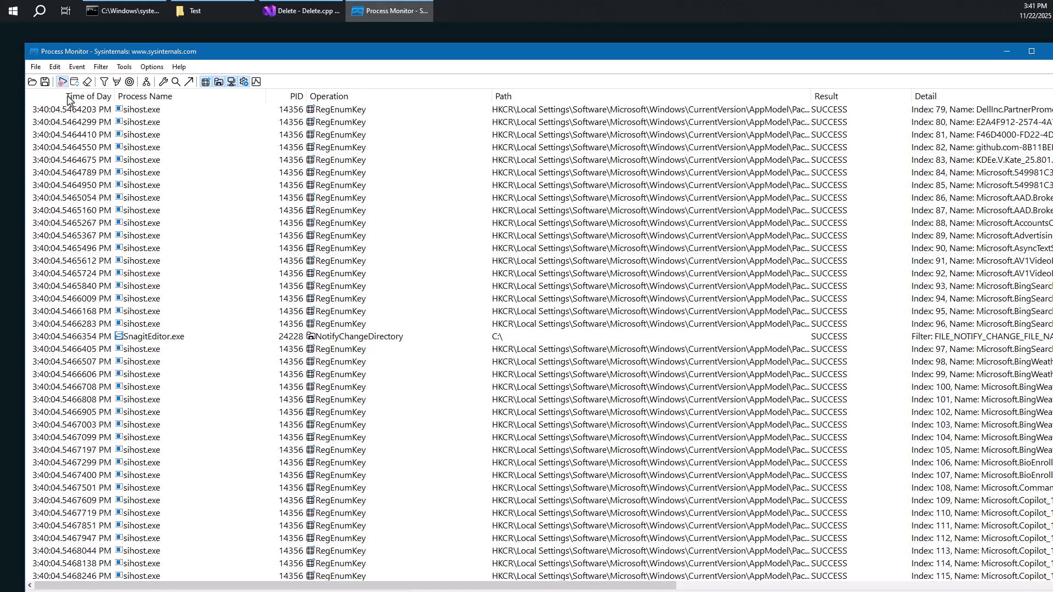
click(63, 85)
Clear the captured events and apply an include filter: Path contains test1.txt
click(87, 82)
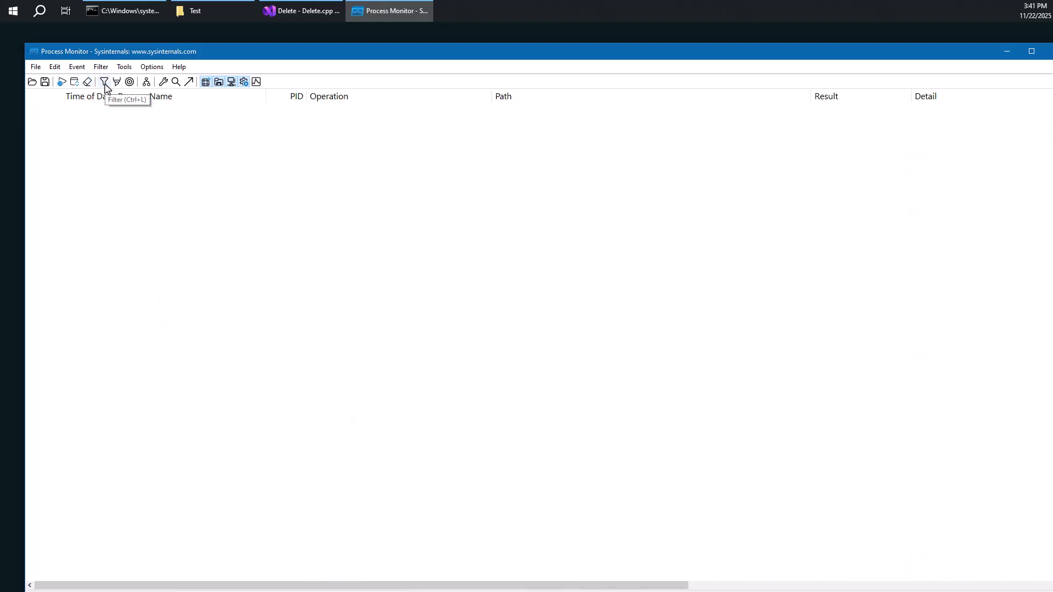
click(105, 83)
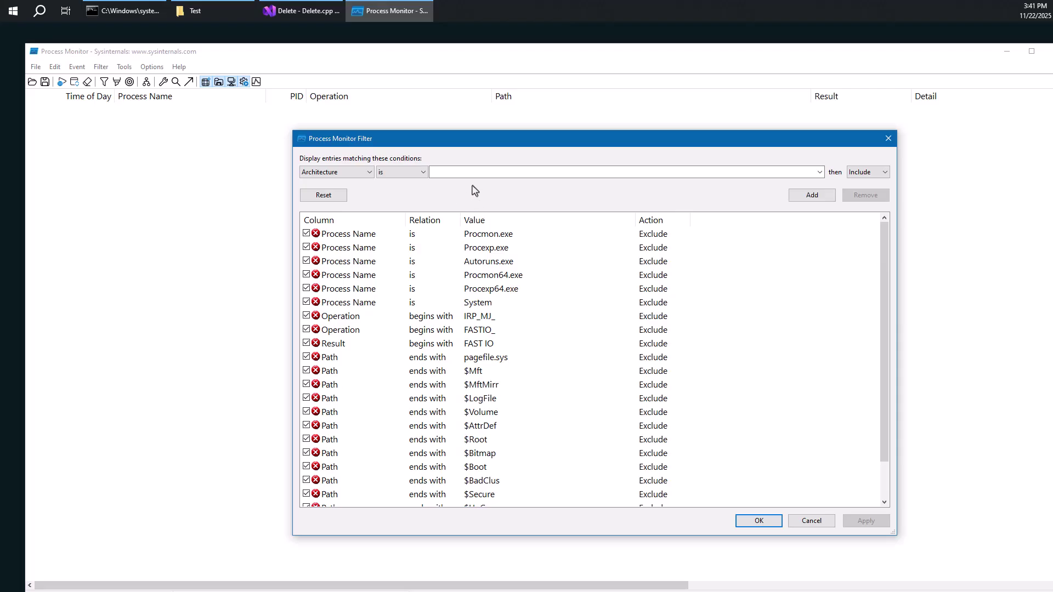
click(363, 172)
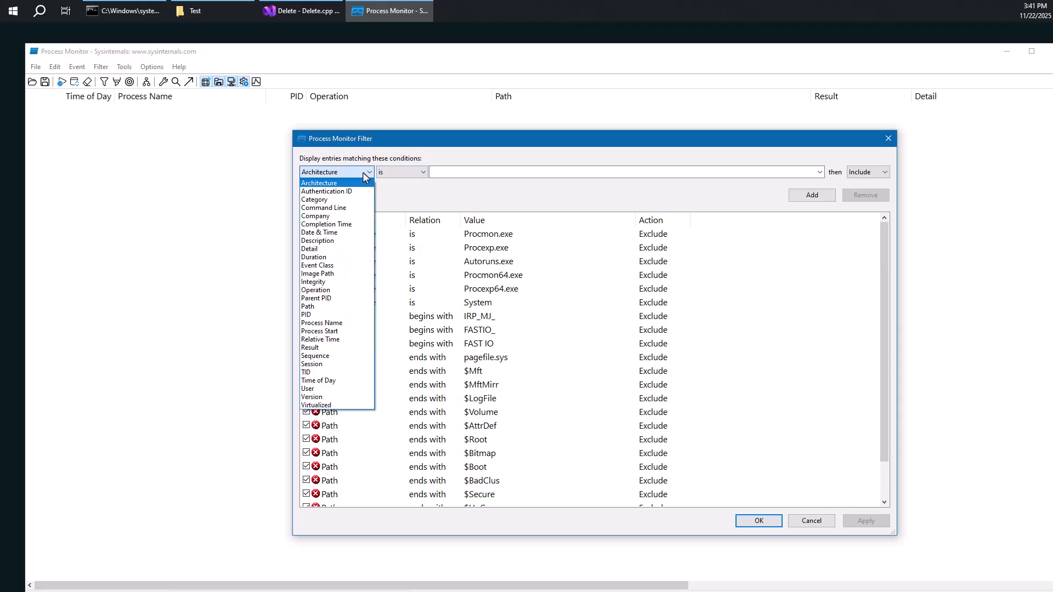
click(336, 306)
click(419, 174)
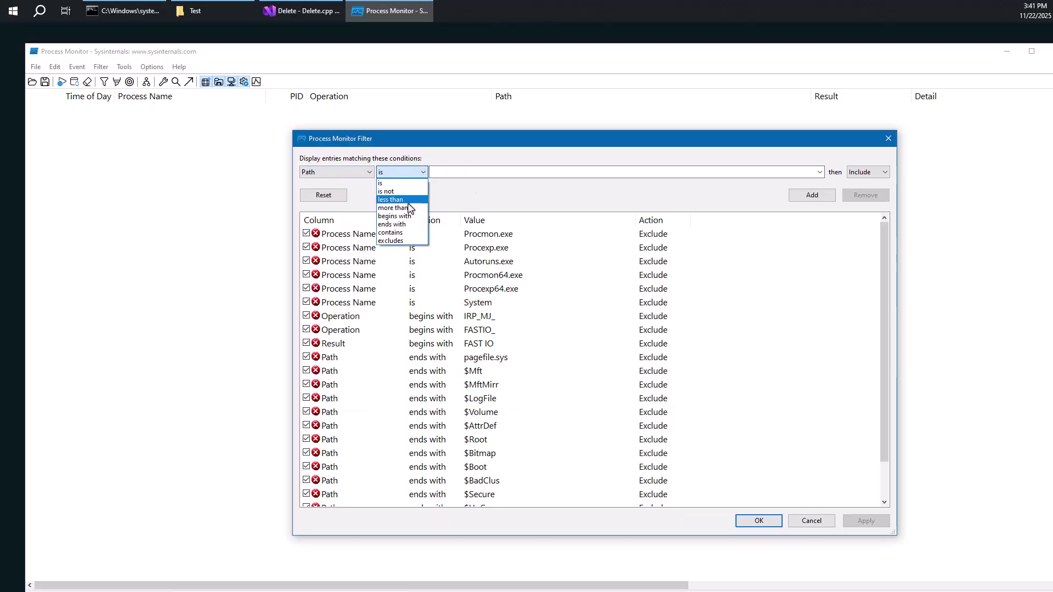
click(400, 233)
click(461, 172)
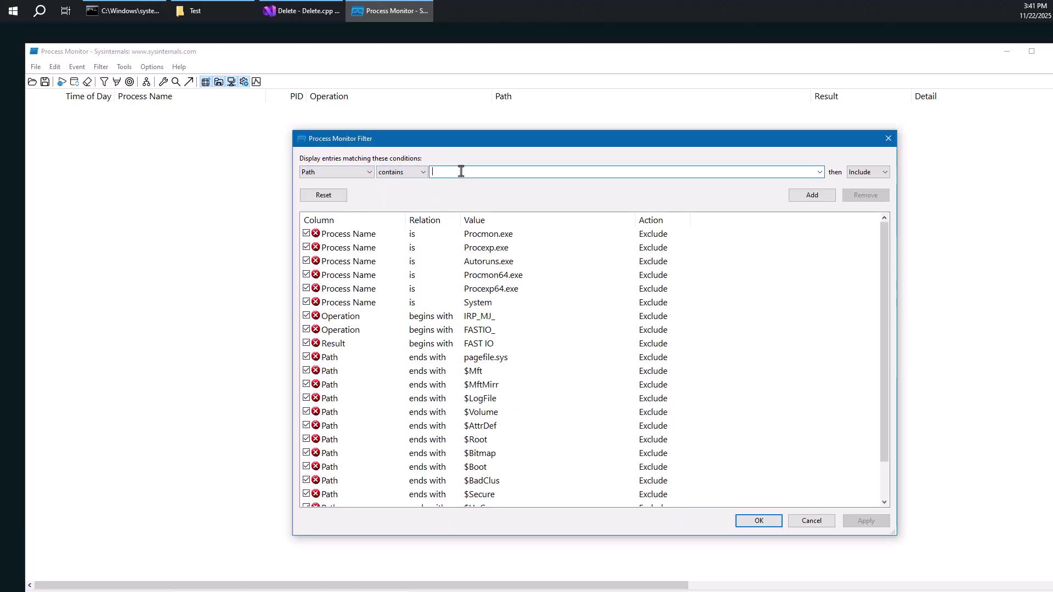
text(test1.txt)
click(800, 197)
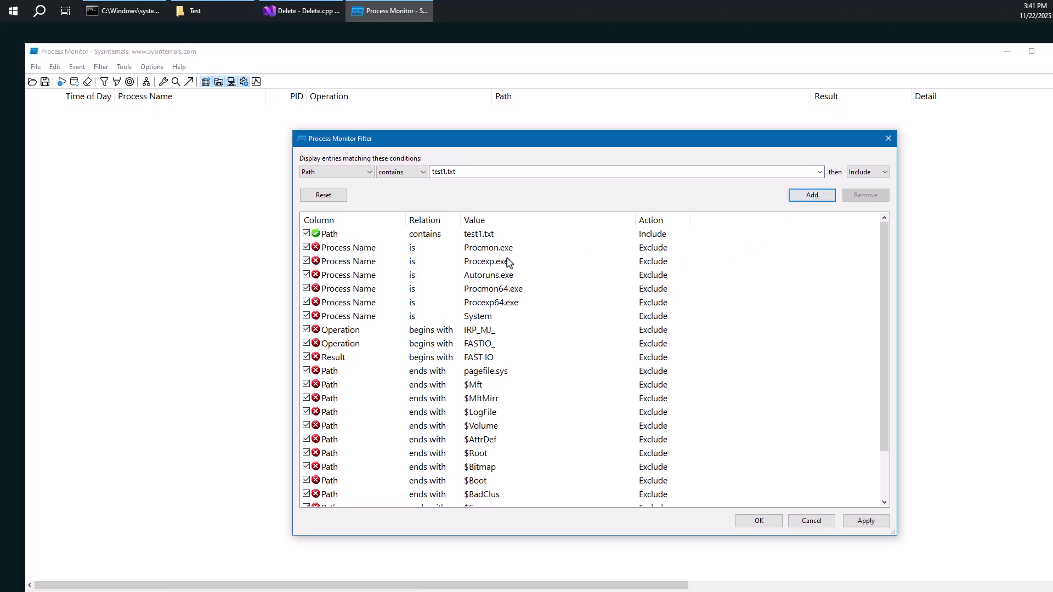
click(745, 523)
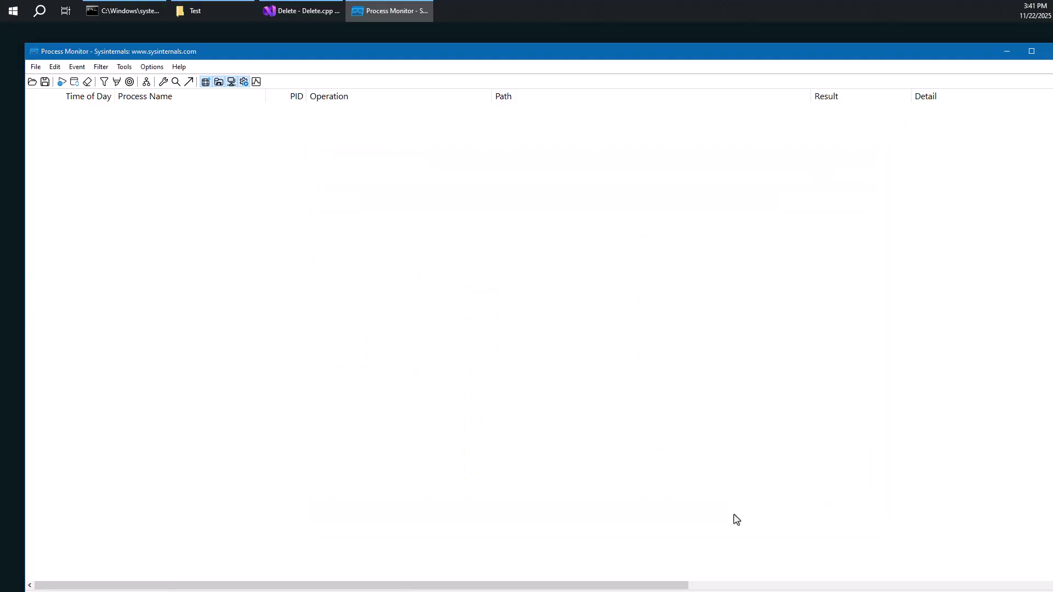
Resume capture without registry events, change cmd to D:\Test, and type del Test1.txt
click(62, 82)
click(204, 83)
click(132, 12)
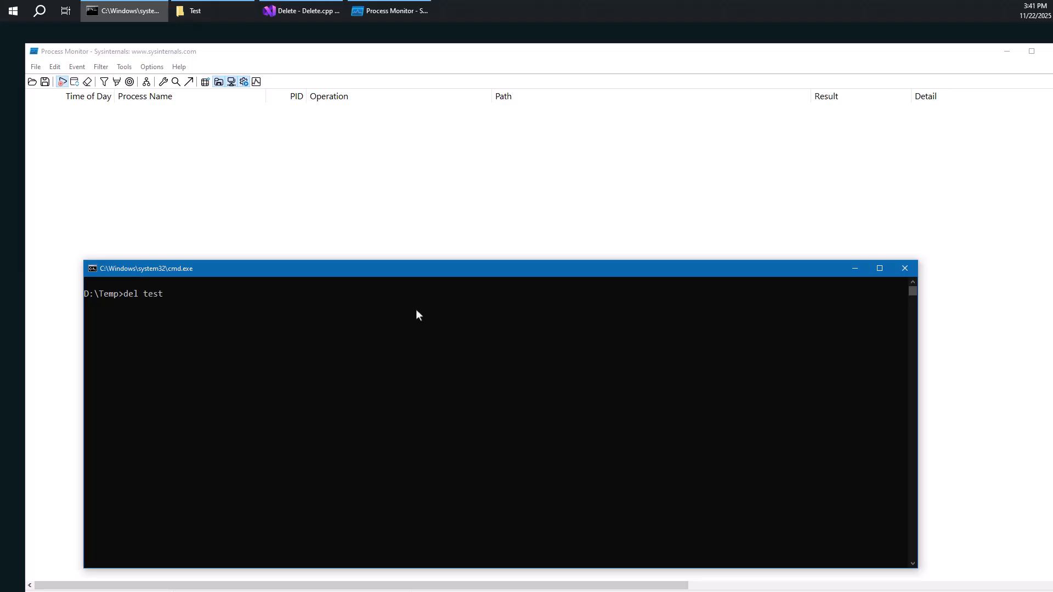
text(tes)
key(Tab)
key(BackSpace)
key(BackSpace)
key(BackSpace)
key(BackSpace)
key(BackSpace)
key(BackSpace)
key(BackSpace)
key(BackSpace)
text(cd 	est)
key(Return)
text(del tes)
key(Tab)
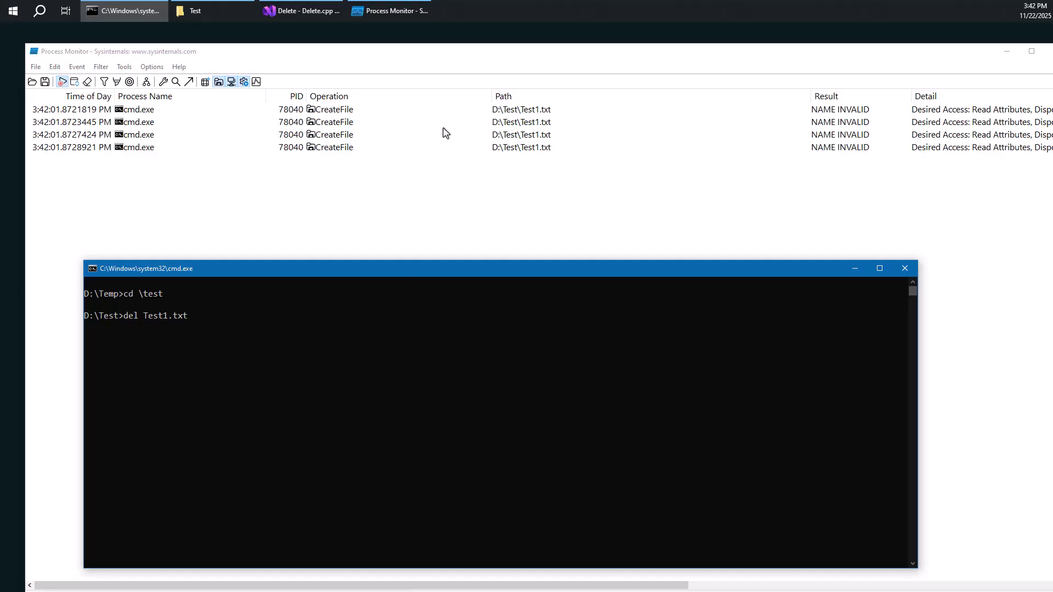
Narrow the Path column and inspect the second CreateFile event's Read Attributes access
click(418, 122)
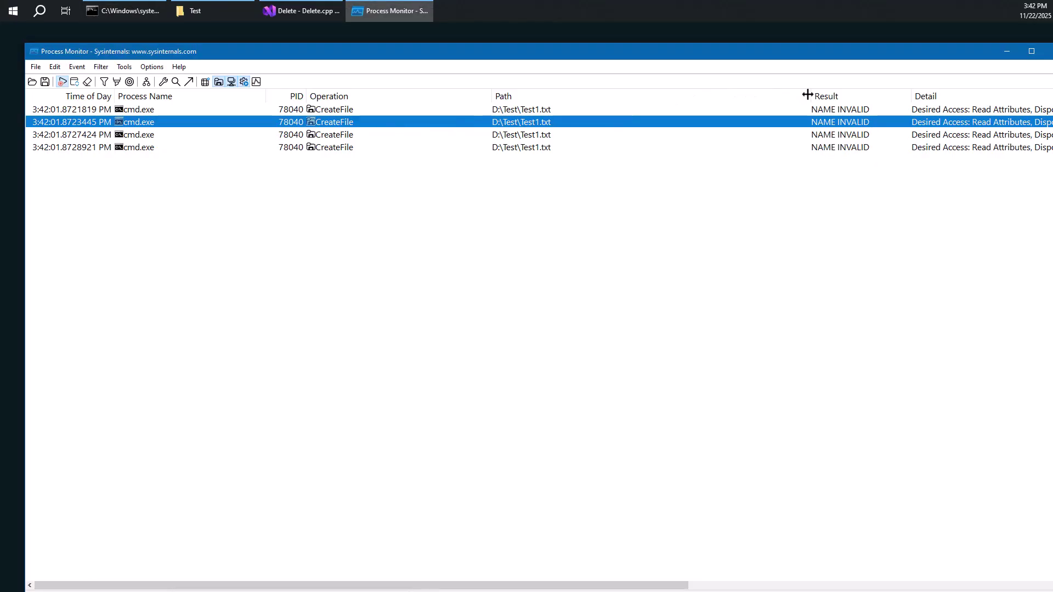
drag(809, 94, 706, 95)
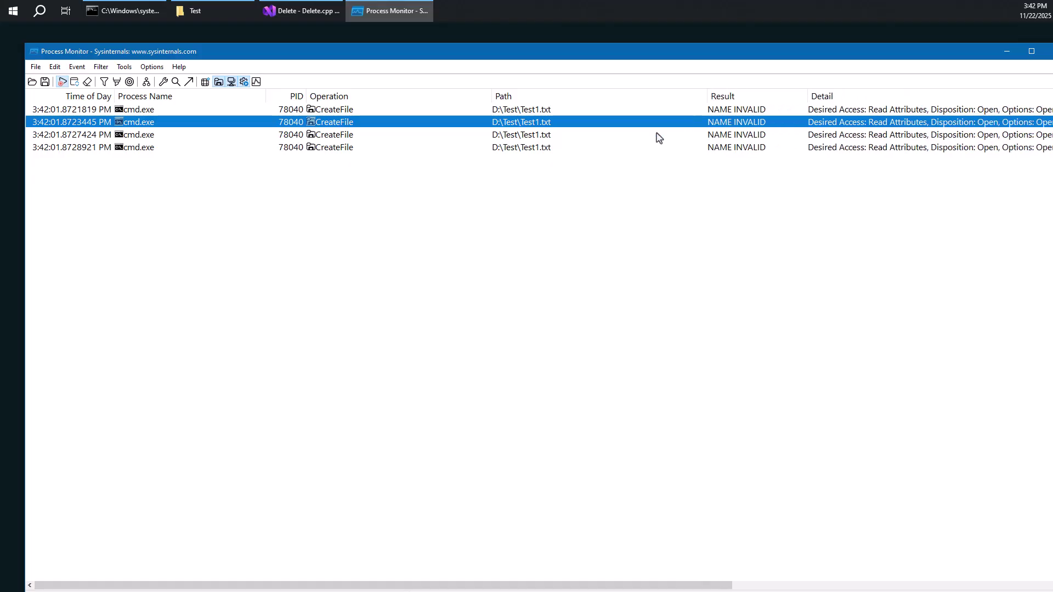
double_click(337, 128)
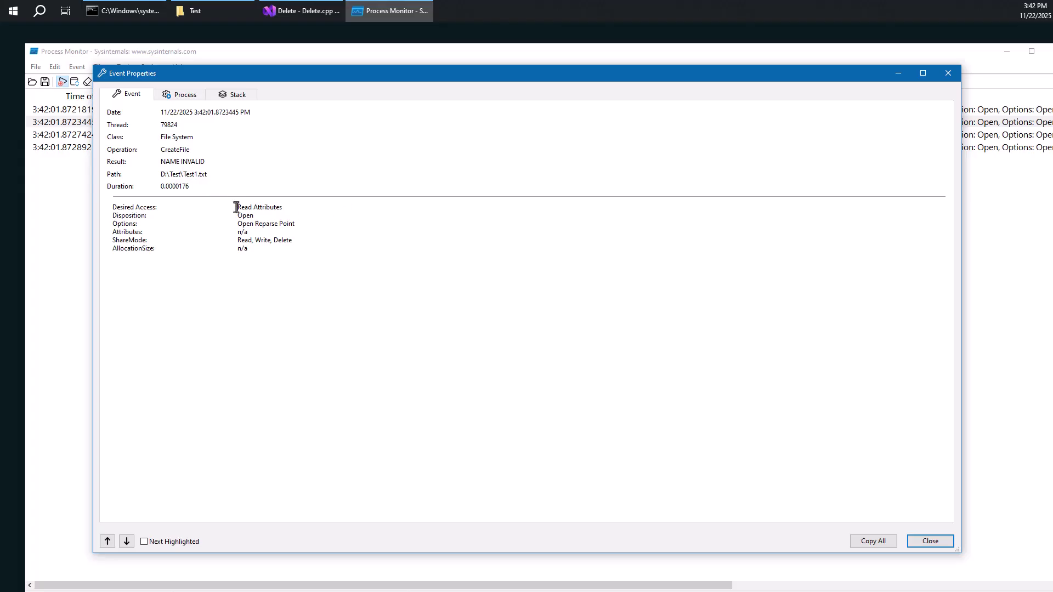
drag(238, 209, 283, 207)
click(286, 208)
click(947, 75)
Inspect the third CreateFile event's details, then narrow the Operation column
click(545, 139)
double_click(545, 138)
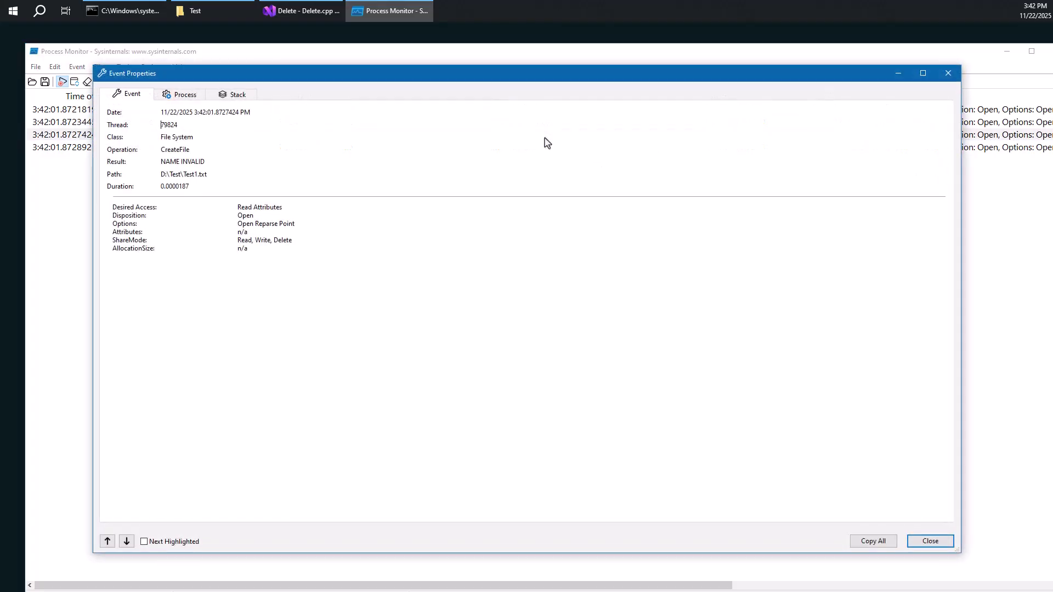
click(948, 74)
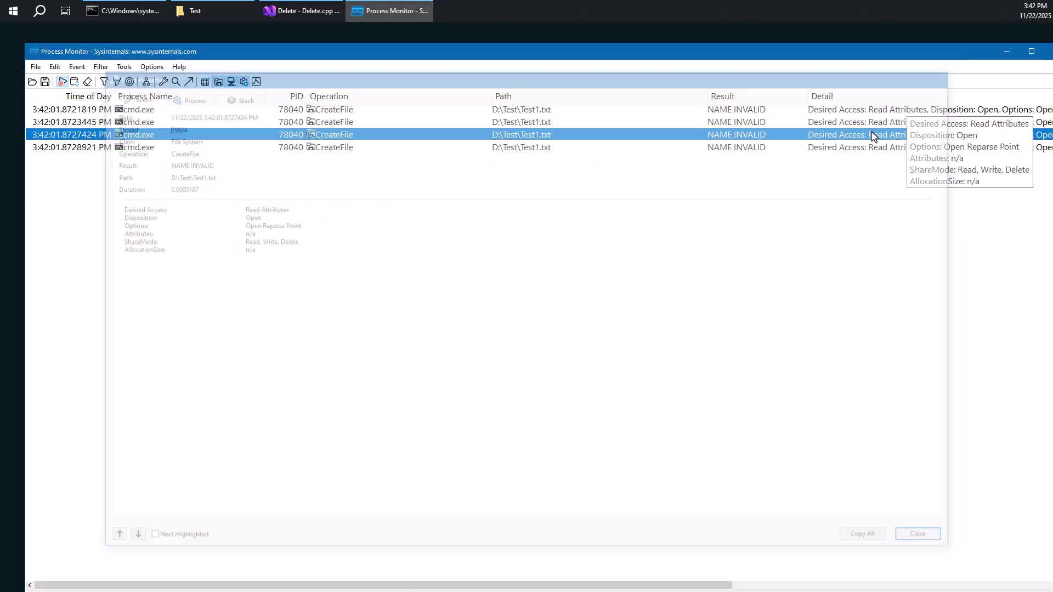
drag(491, 97, 429, 96)
Run del Test1.txt, confirm it is gone from the Test folder, and return to Process Monitor
key(alt+Tab)
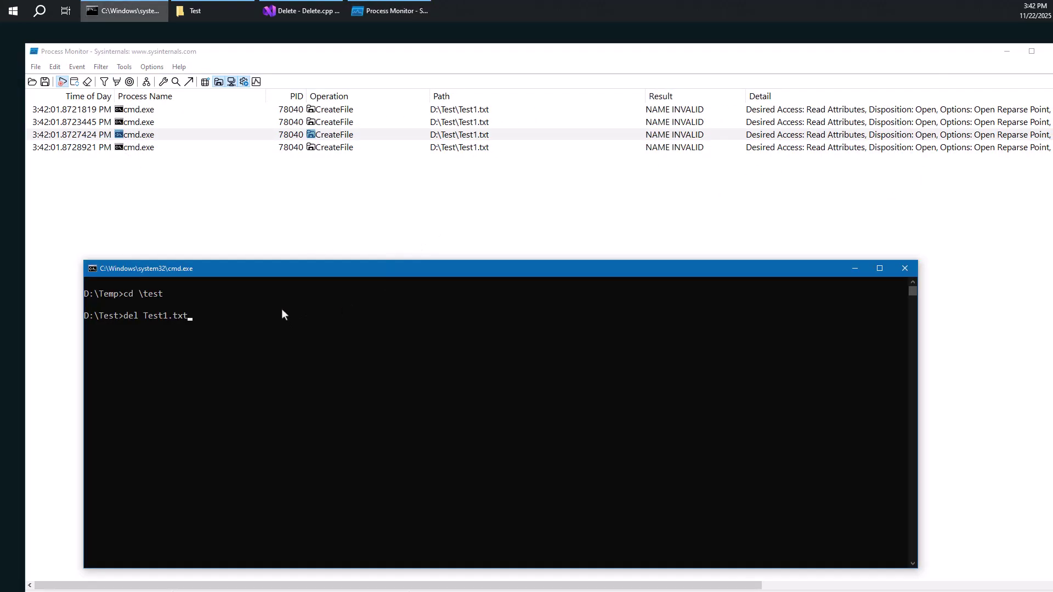
drag(292, 271, 296, 268)
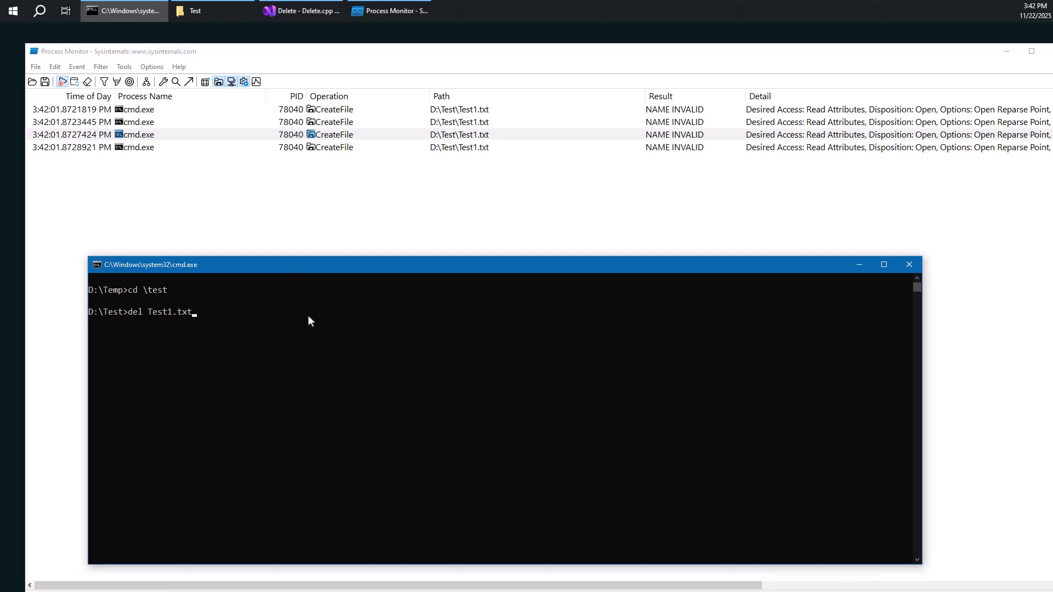
key(Return)
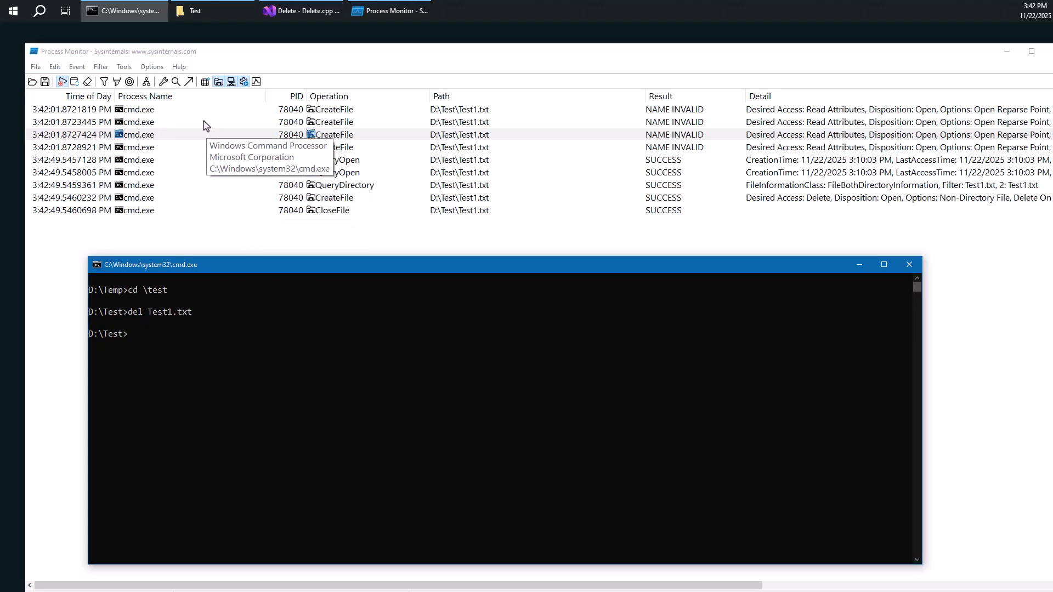
click(222, 11)
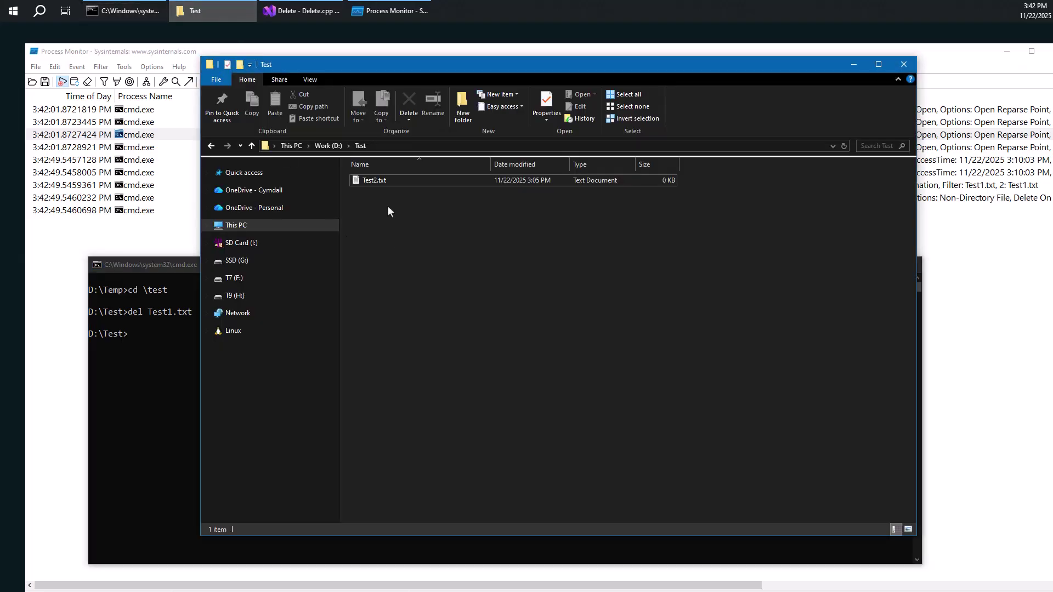
click(852, 66)
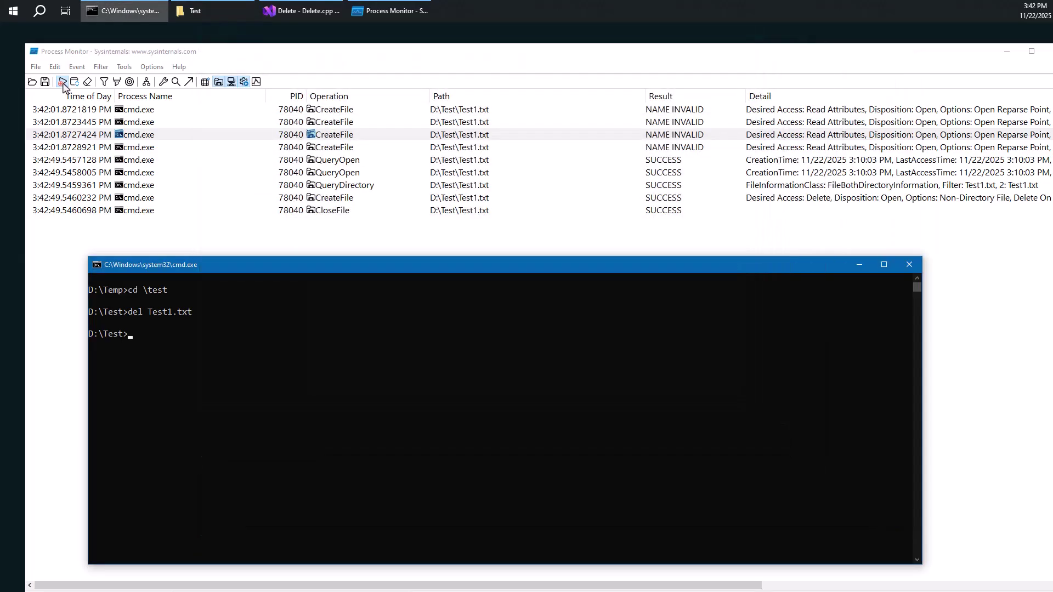
click(63, 84)
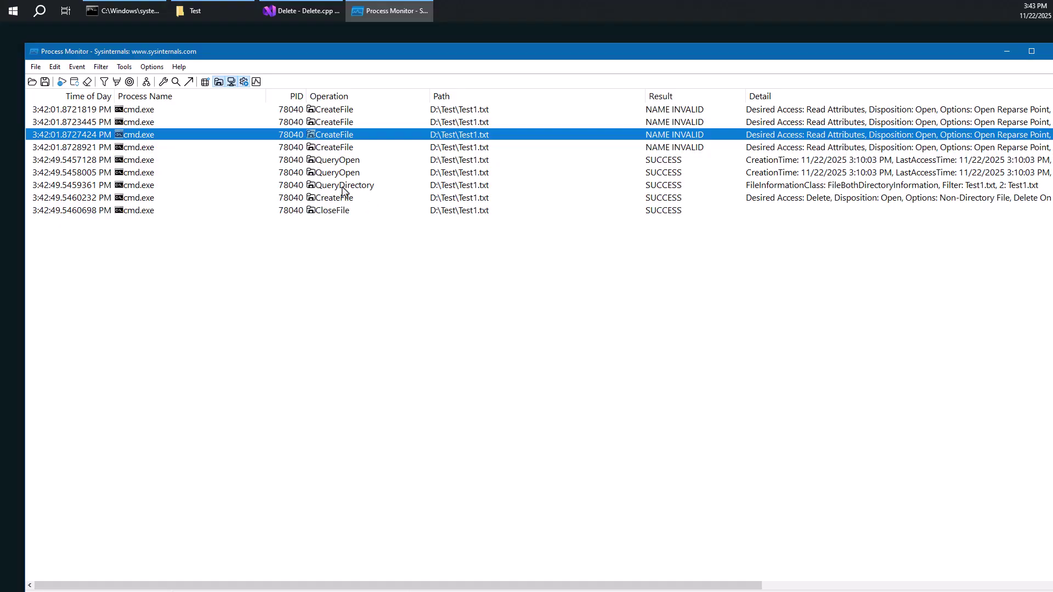
click(350, 159)
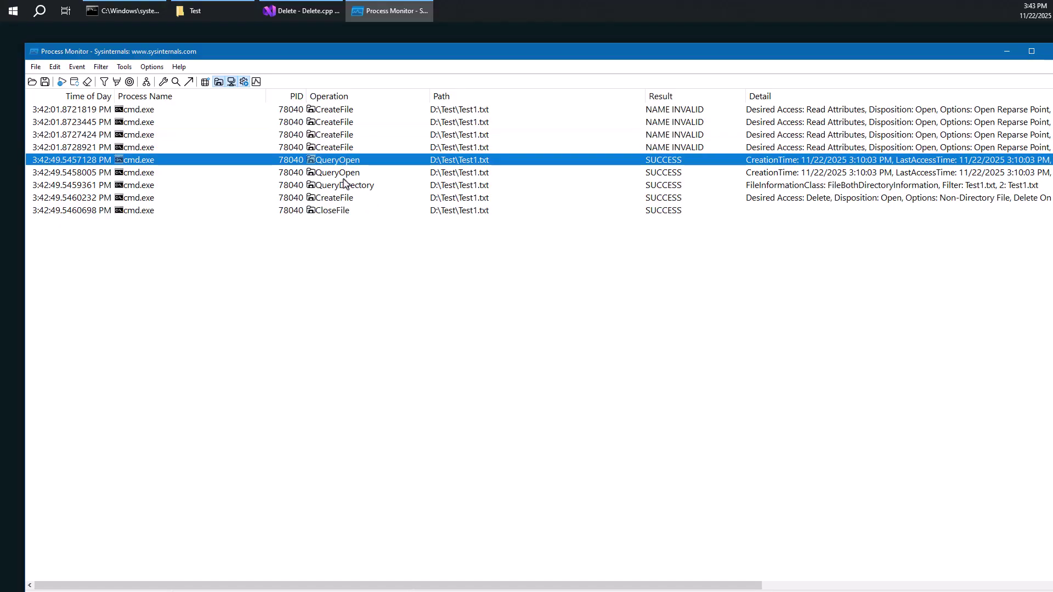
click(344, 174)
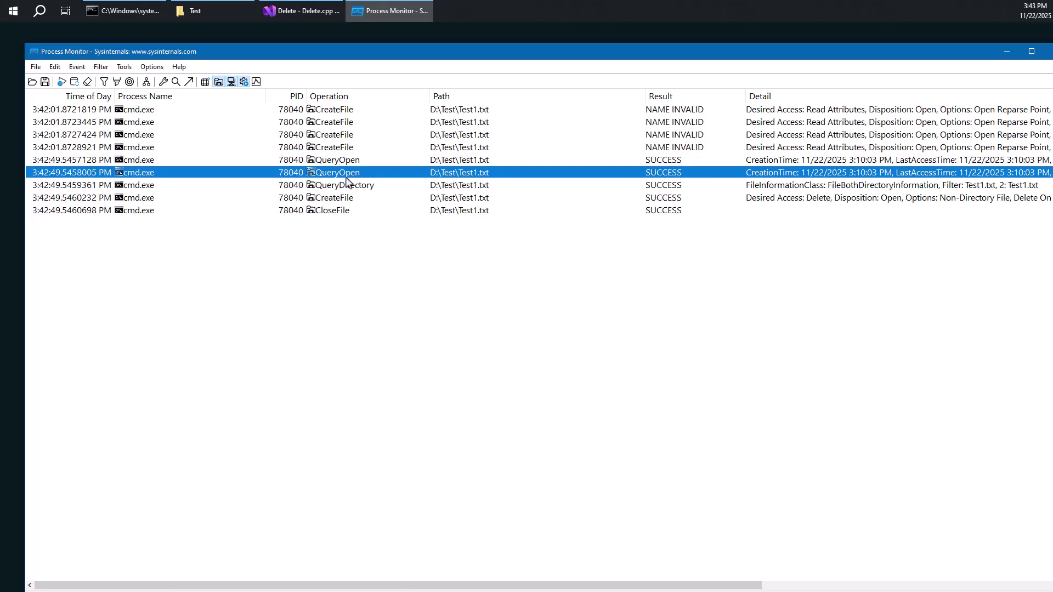
click(356, 186)
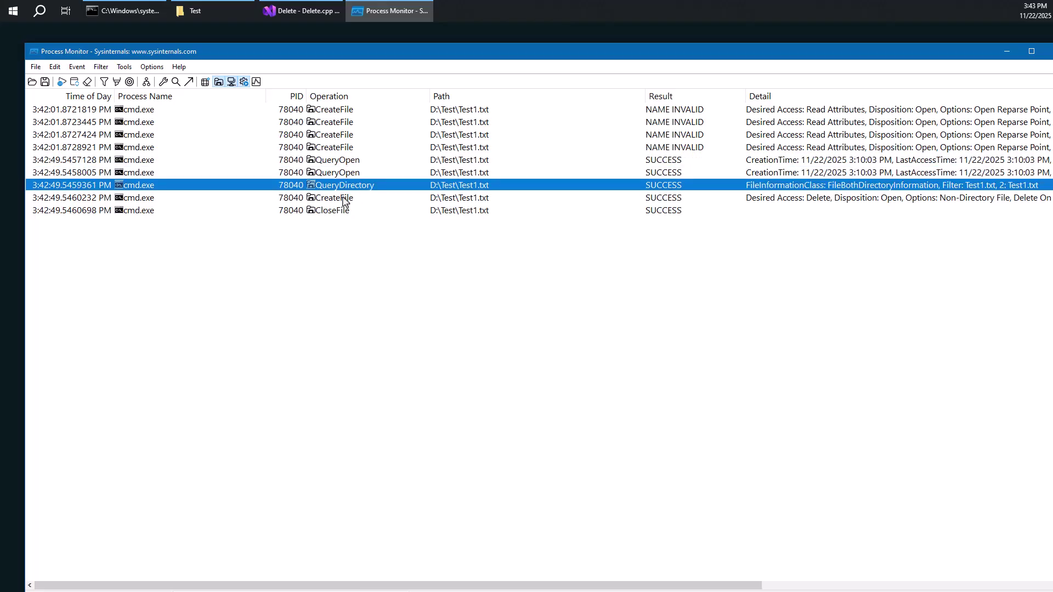
click(341, 202)
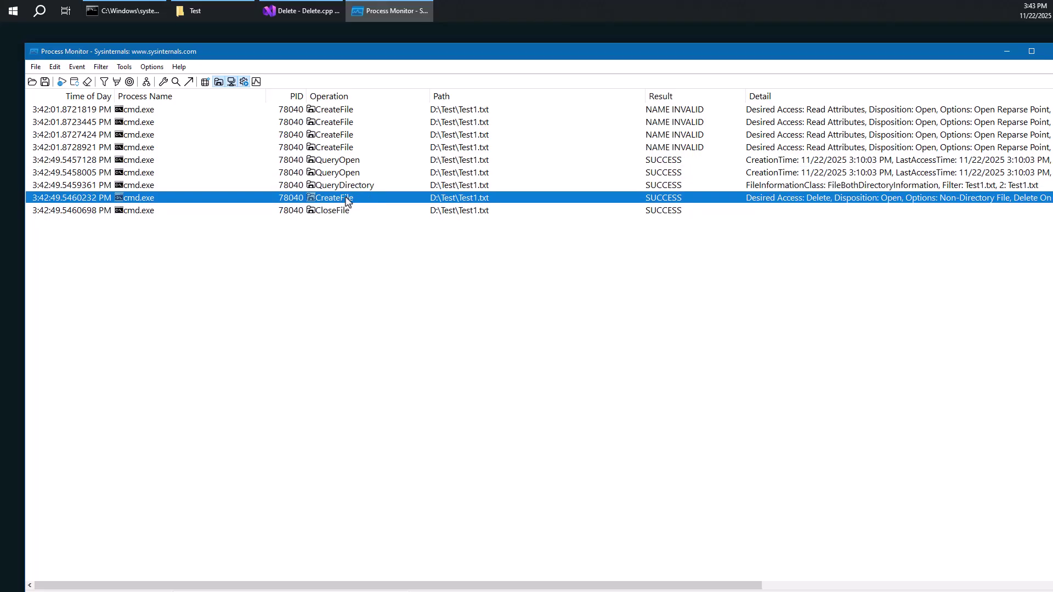
double_click(347, 201)
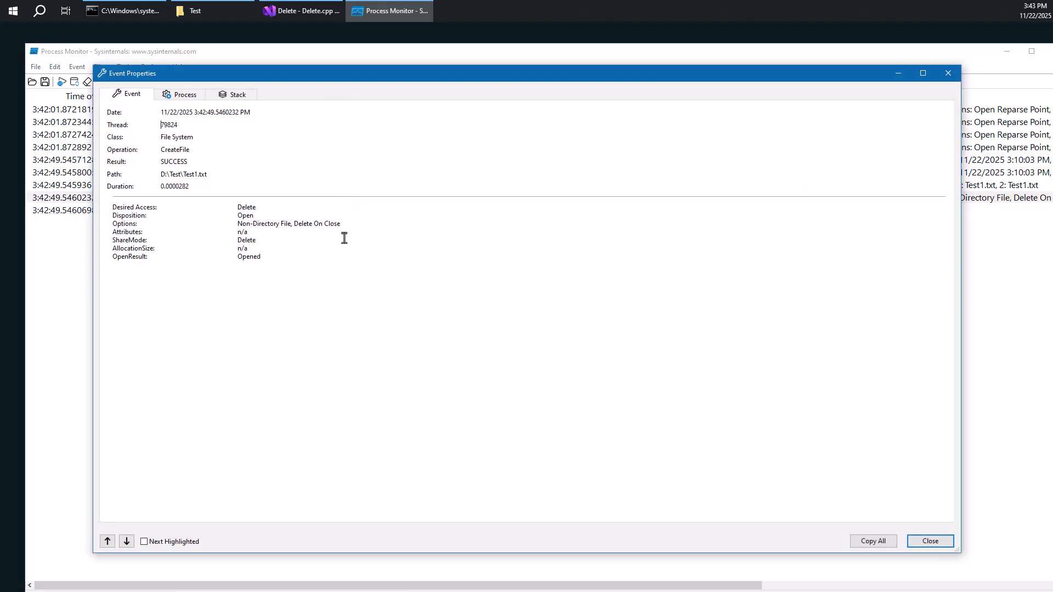
drag(237, 207, 257, 207)
drag(342, 224, 291, 224)
click(956, 75)
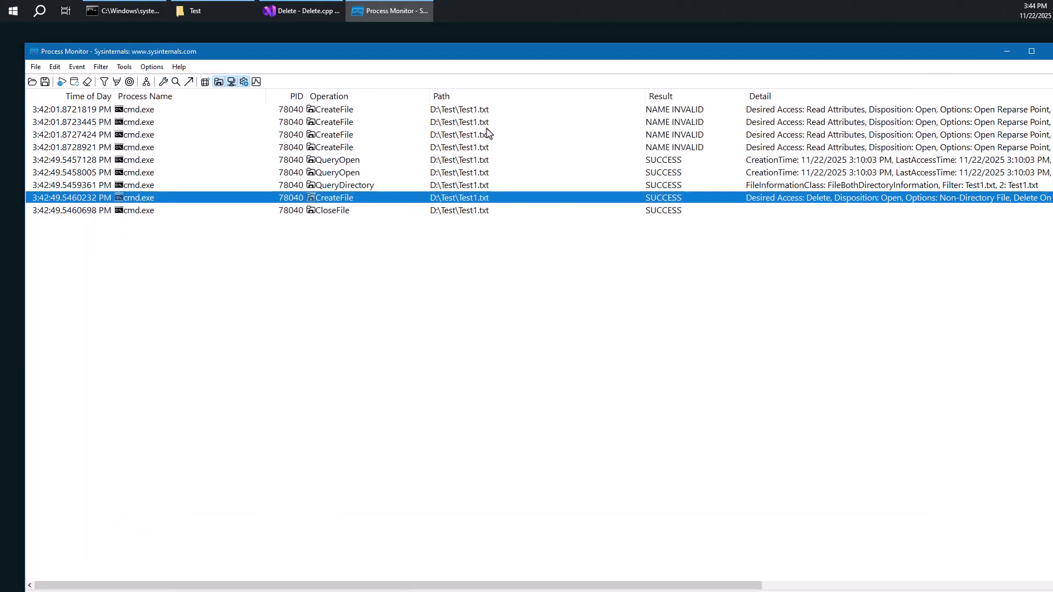
Clear the events and change the Path contains rule from test1.txt to test2.txt
click(149, 10)
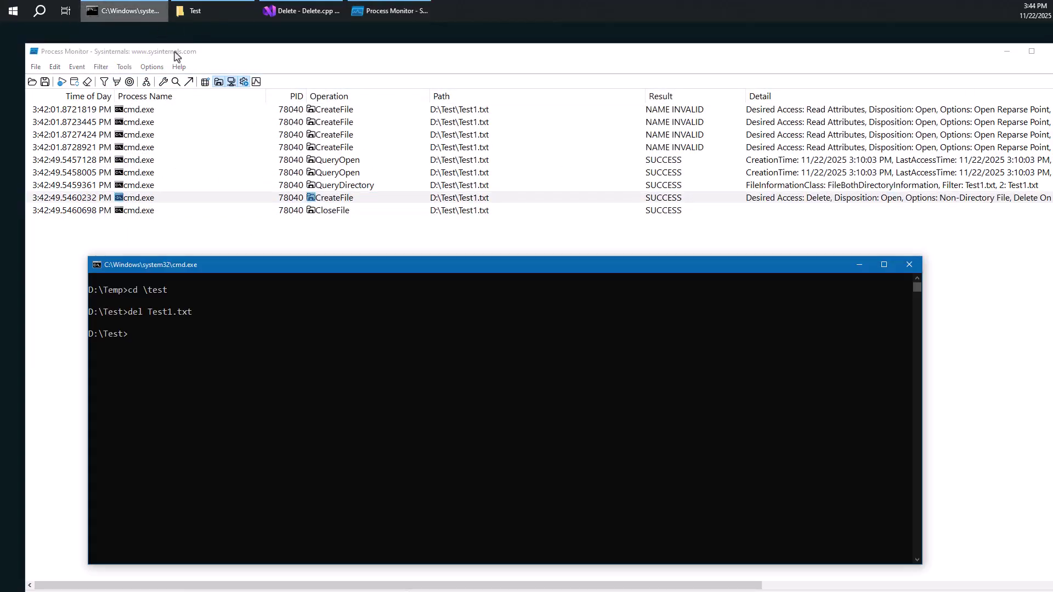
click(859, 266)
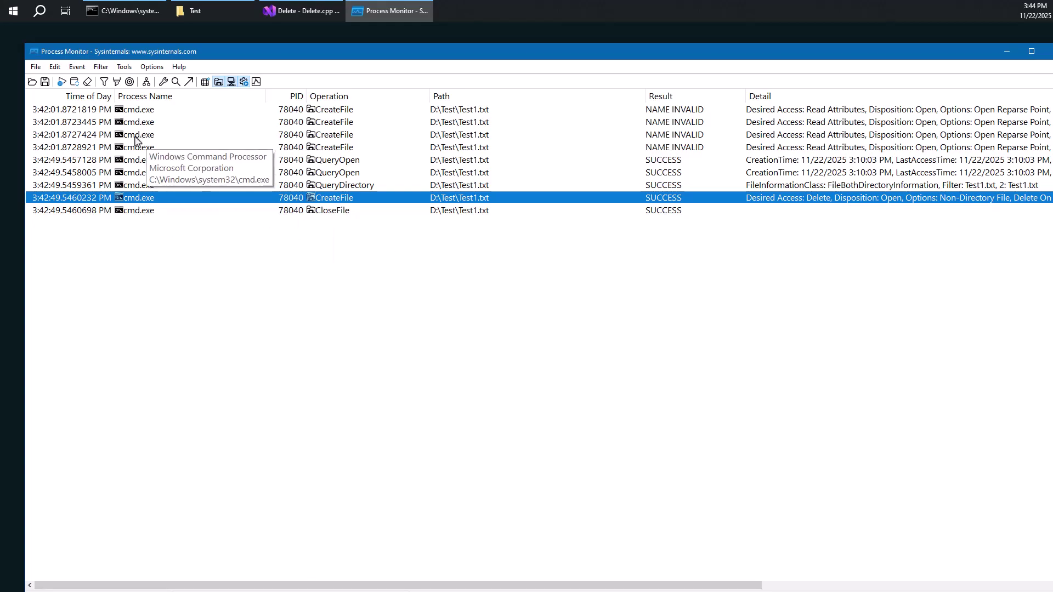
click(88, 83)
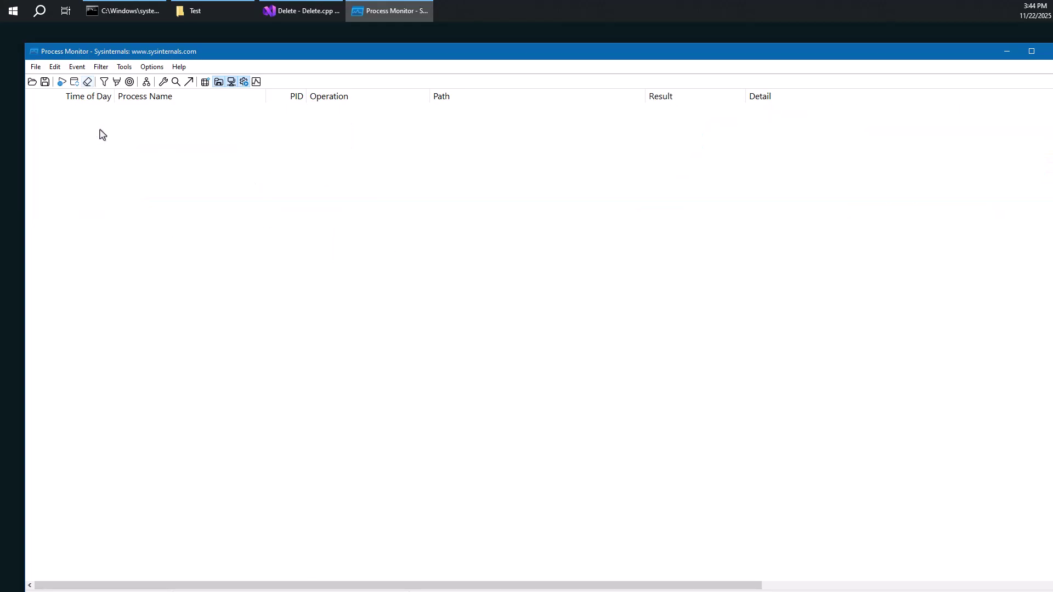
click(105, 83)
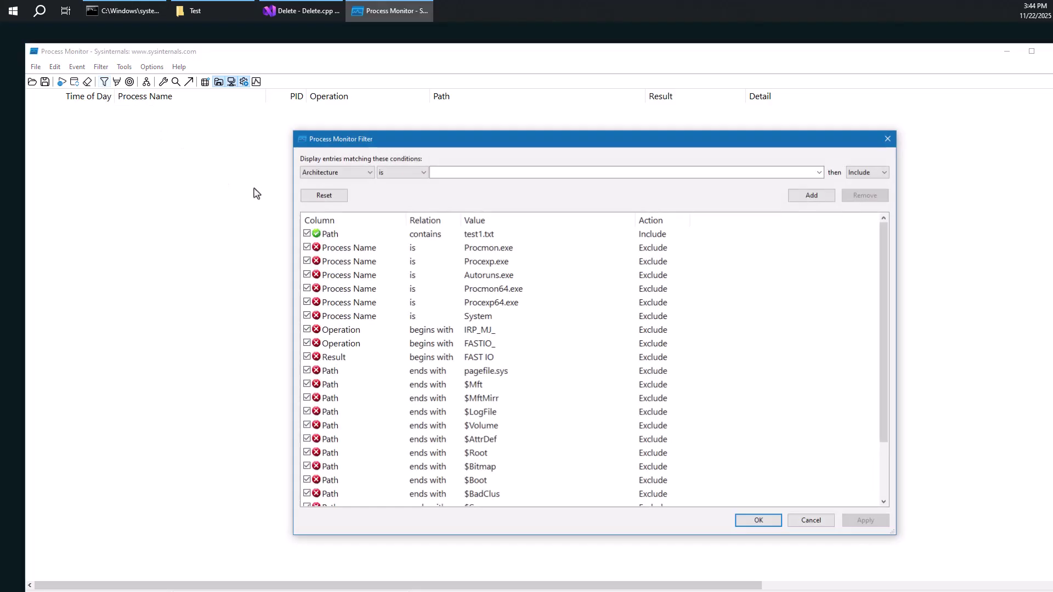
double_click(367, 236)
click(465, 174)
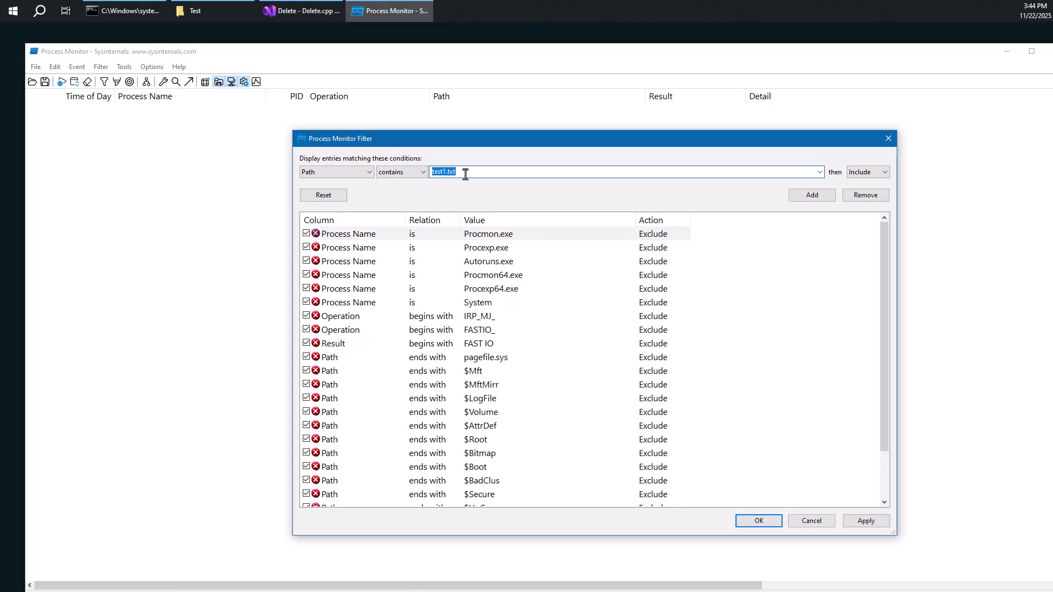
click(465, 174)
key(Return)
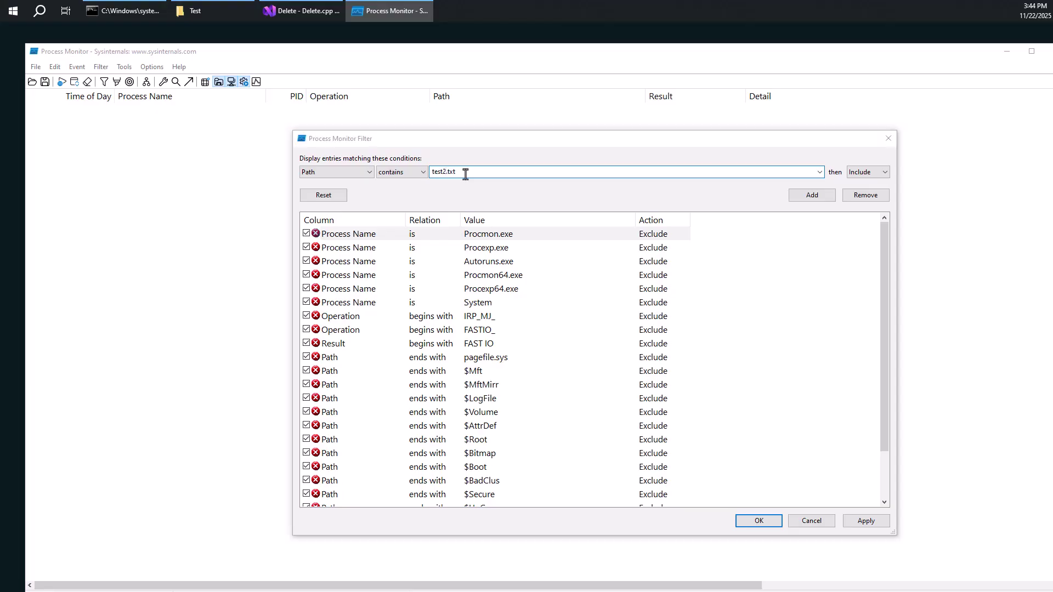
click(498, 347)
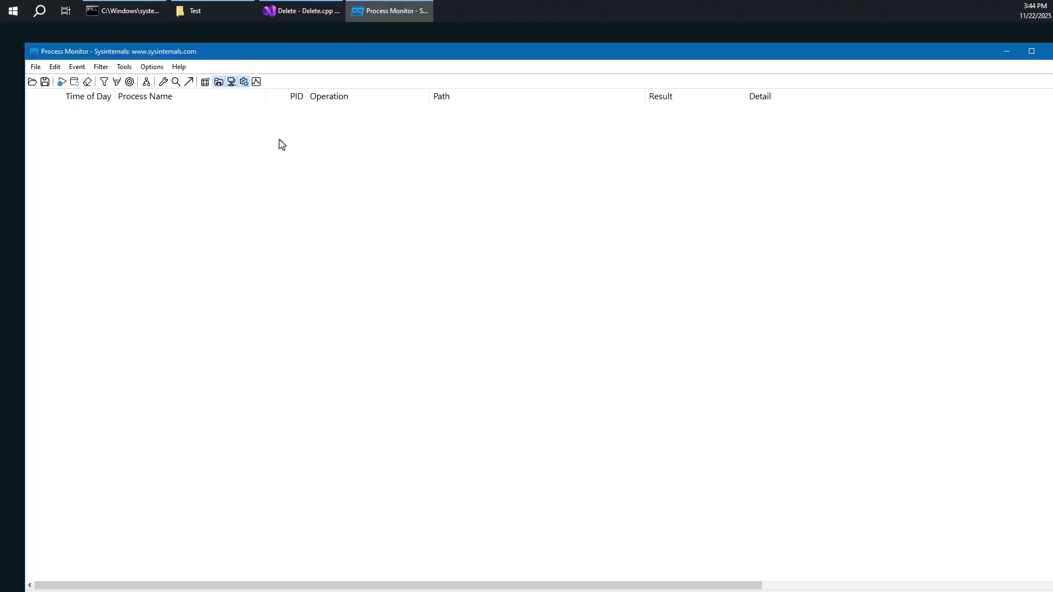
Start a DeleteFile( call in main's body and rename main to wmain
click(287, 11)
click(359, 197)
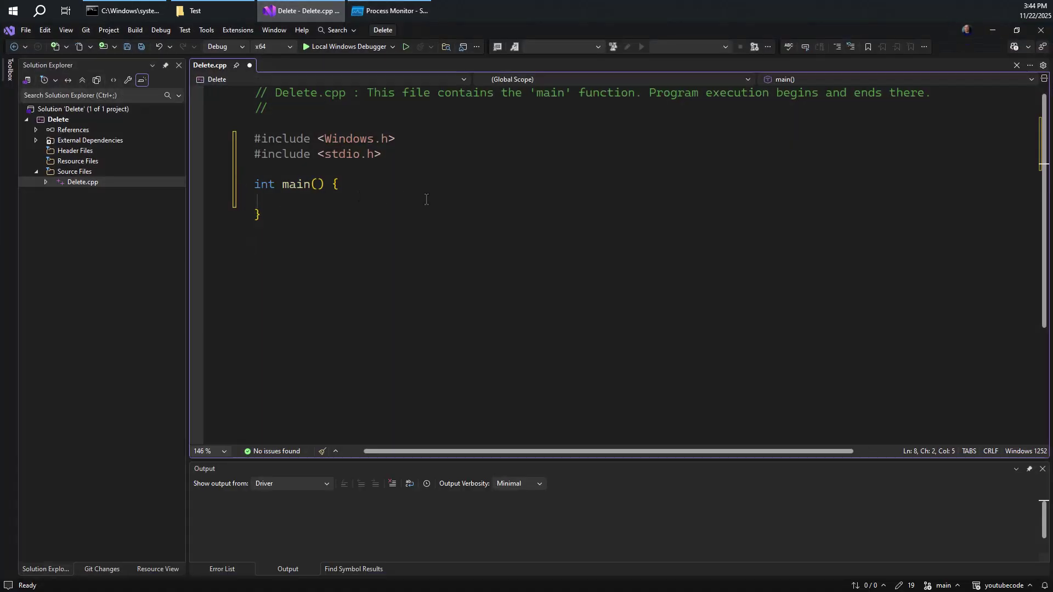
text(DeleteFile()
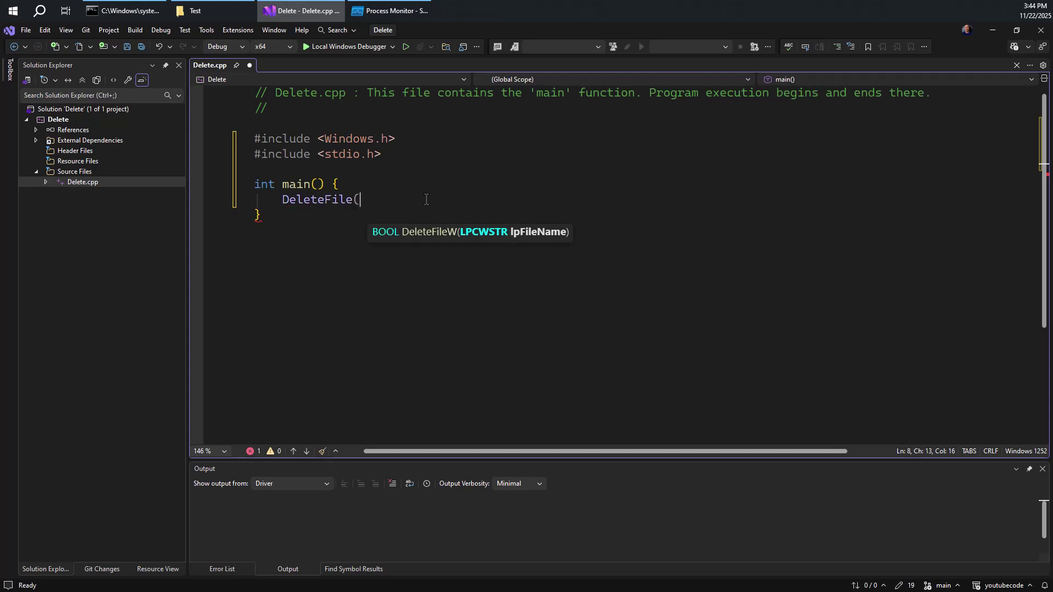
key(Up)
key(ctrl+Left)
key(ctrl+Left)
key(ctrl+Left)
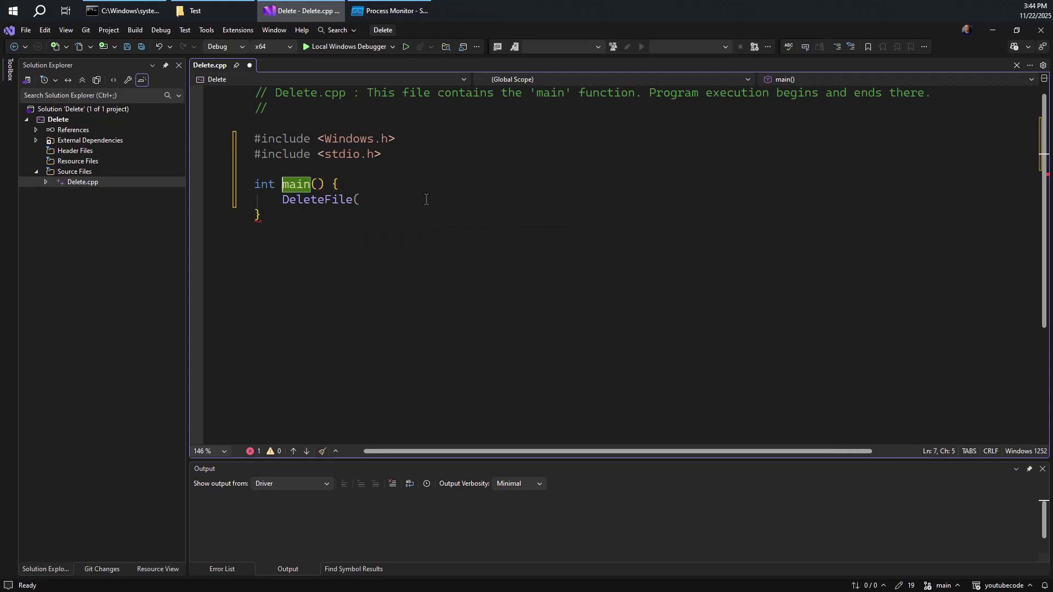
text(w)
Give wmain the parameters int argc, const wchar_t* argv[] and call DeleteFile(argv[1])
key(ctrl+Right)
key(Right)
text(int argc, const c)
key(BackSpace)
text(wchar_t art)
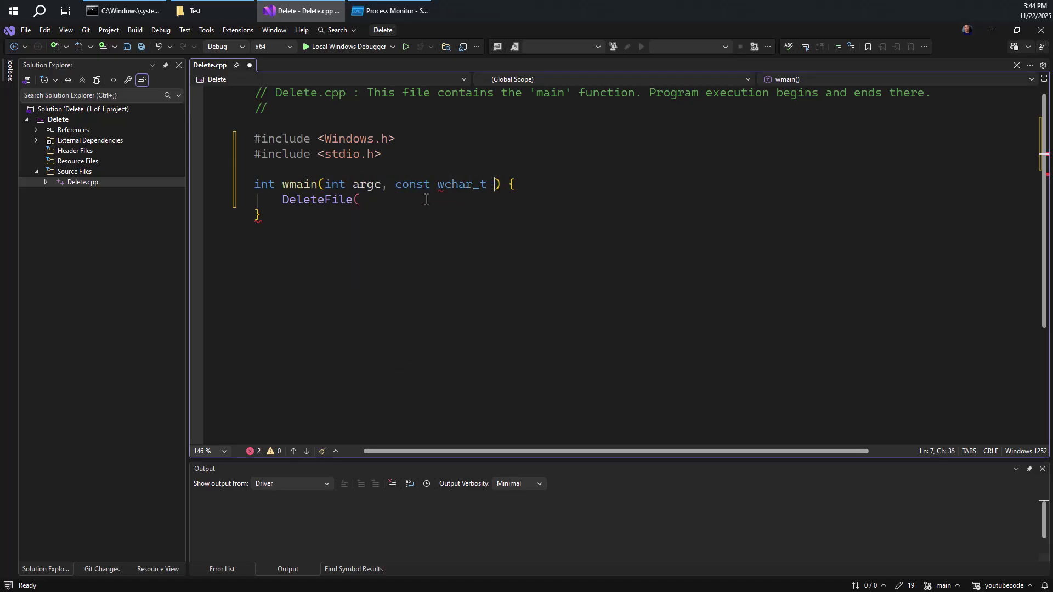
key(BackSpace)
key(BackSpace)
key(BackSpace)
key(BackSpace)
text(* argv[]) { 	DeleteFile()
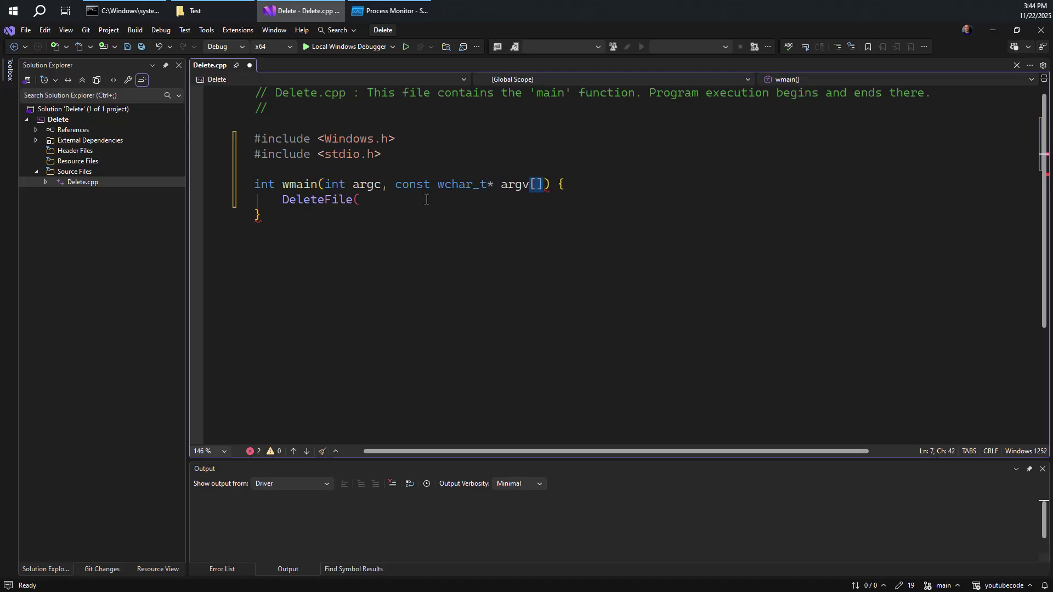
text(argv[1]);)
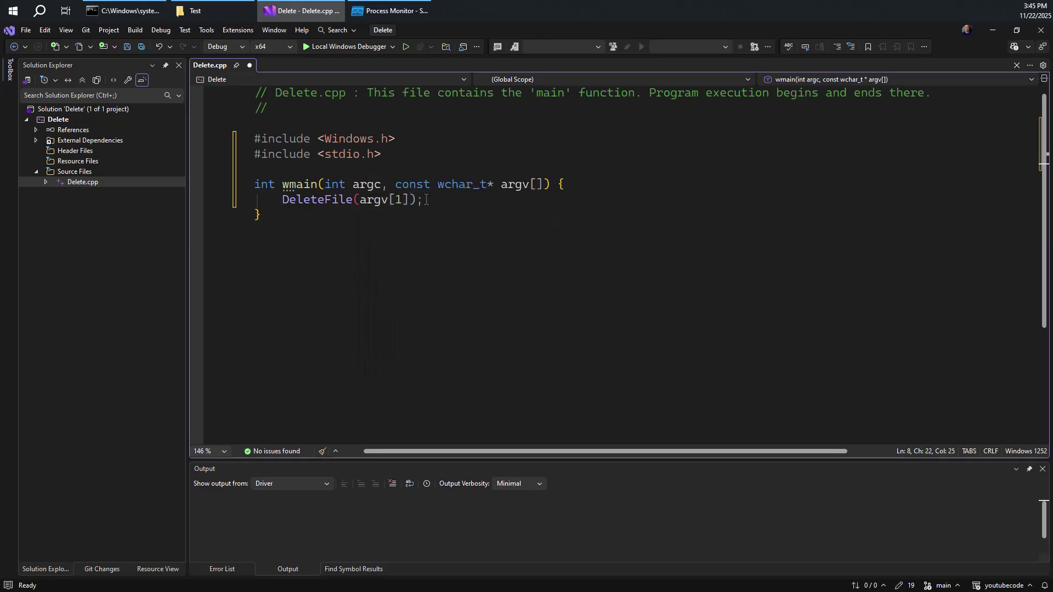
Make wmain return DeleteFile(argv[1]), remove the extra blank line, and build with Ctrl+Shift+B
key(Return)
key(Up)
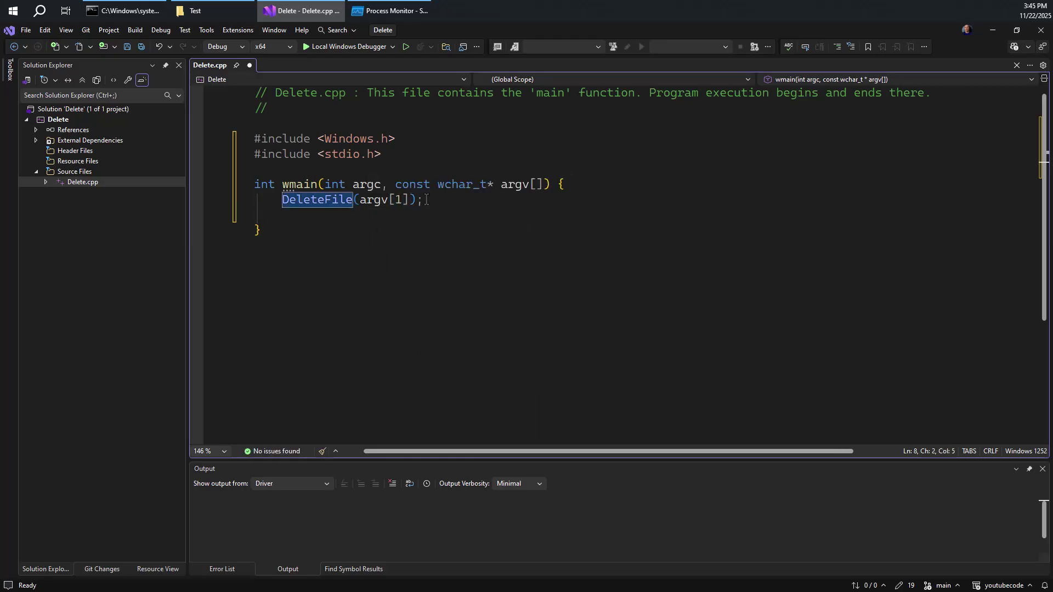
text(return)
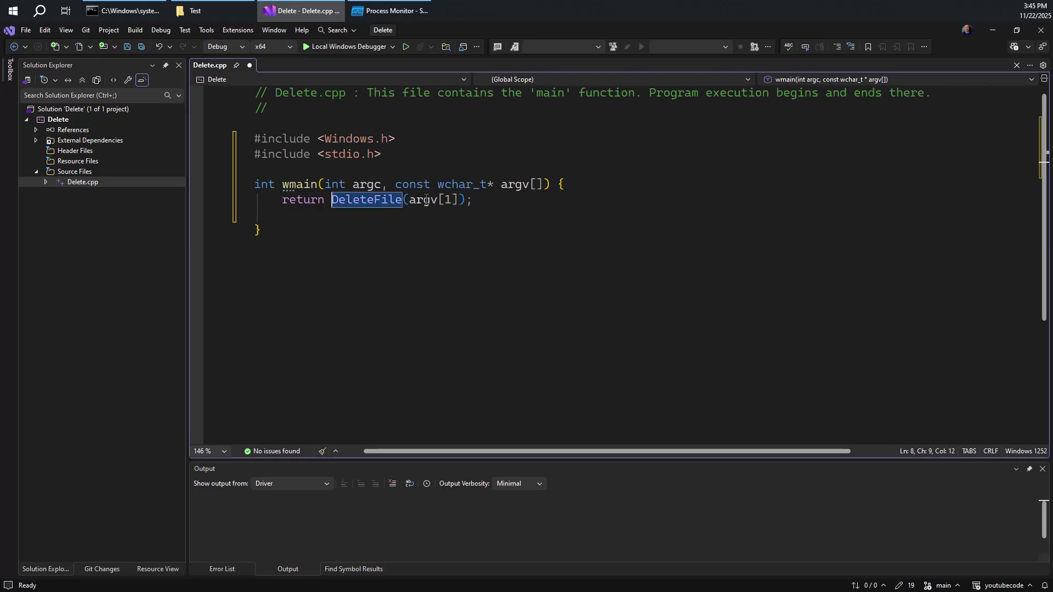
key(Down)
key(Delete)
key(ctrl+shift+b)
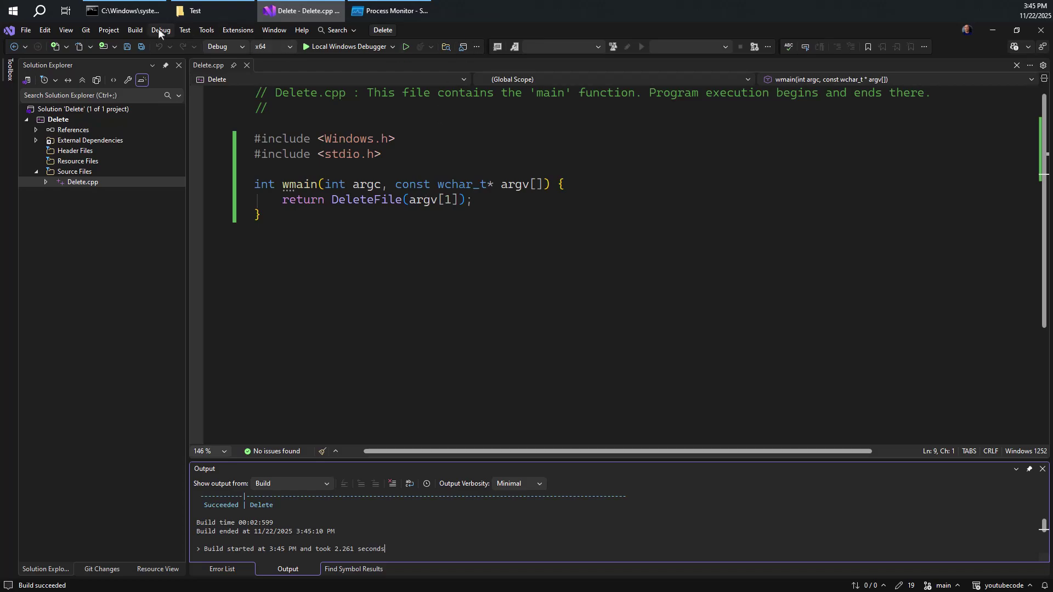
Resume event capture in Process Monitor
click(130, 11)
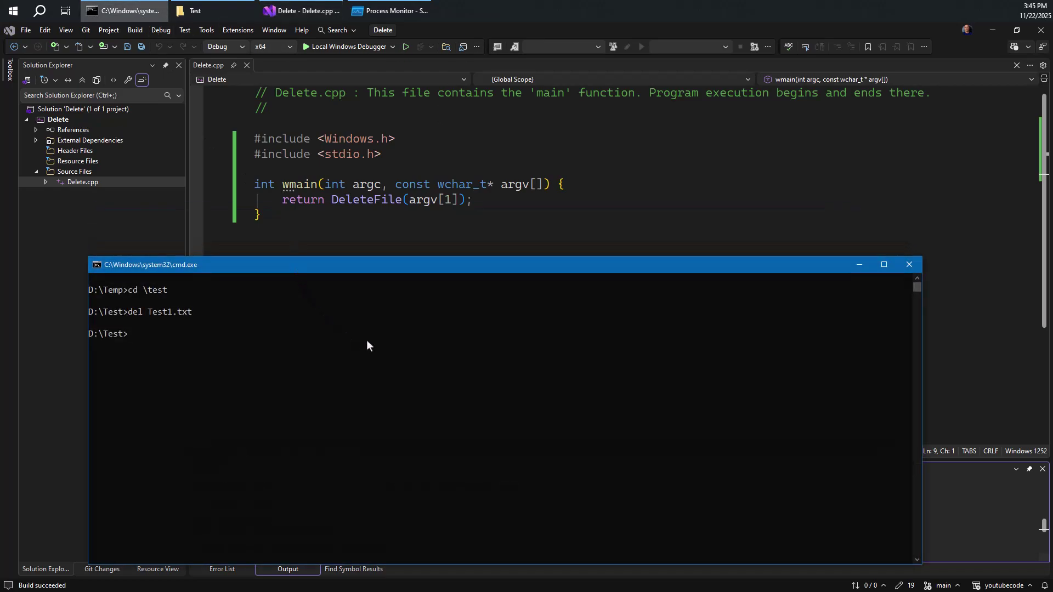
click(390, 11)
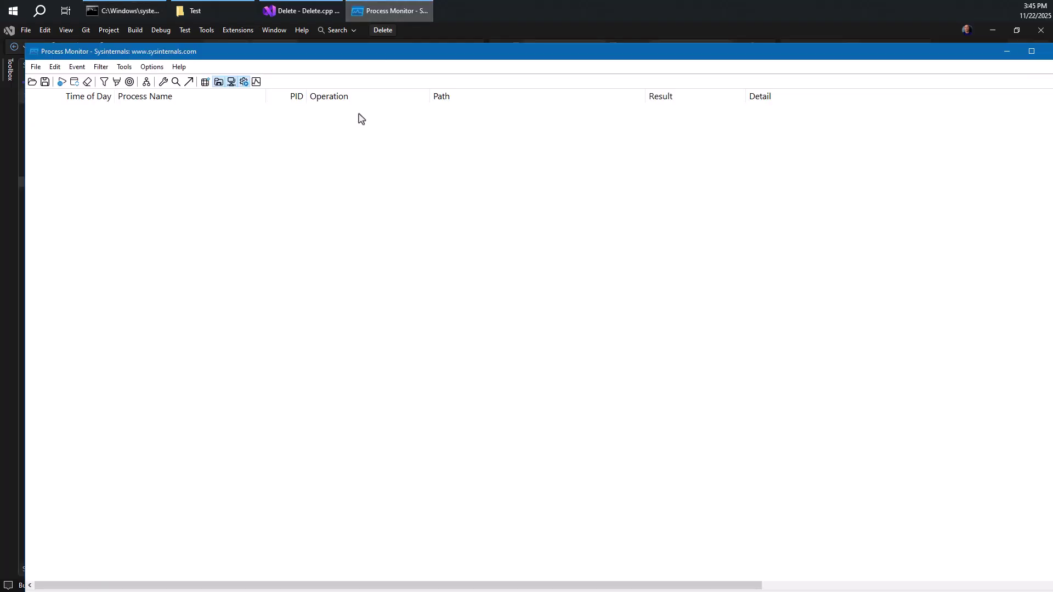
click(62, 83)
Run \dev\youtubecode\Delete\x64\Debug\Delete.exe test2.txt and open the Test folder to check
key(alt+Tab)
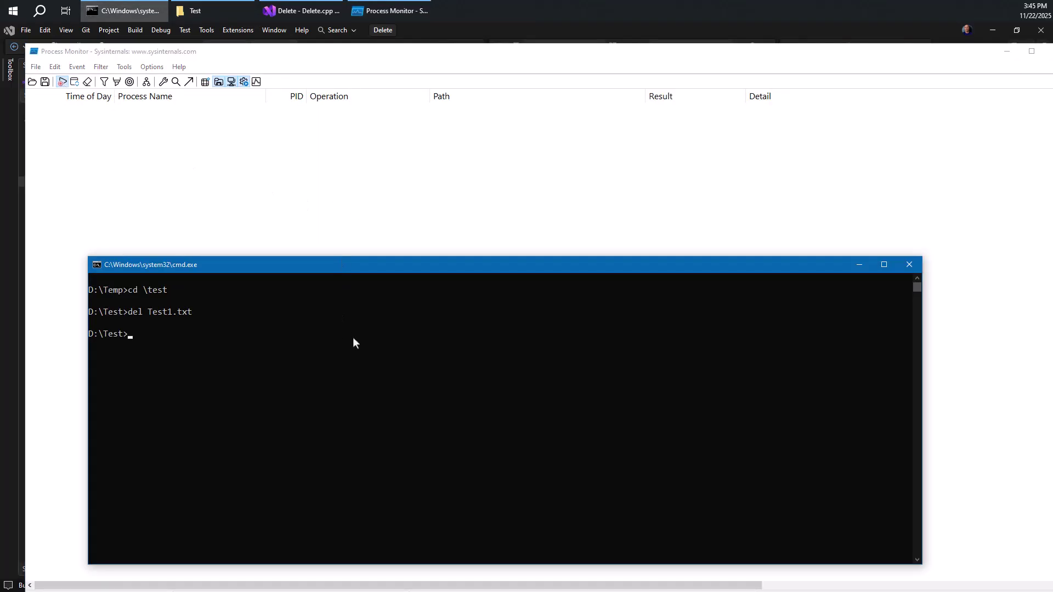
text(\dev\yout)
key(Tab)
text(\Delete)
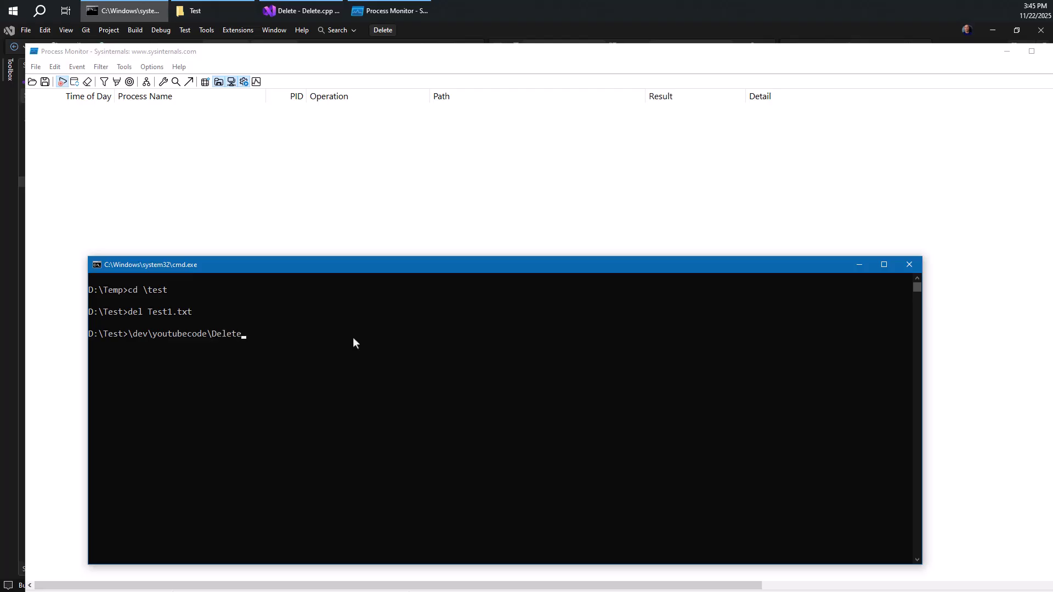
text(\x64\Debug\)
key(Tab)
text(test2.txt)
key(Return)
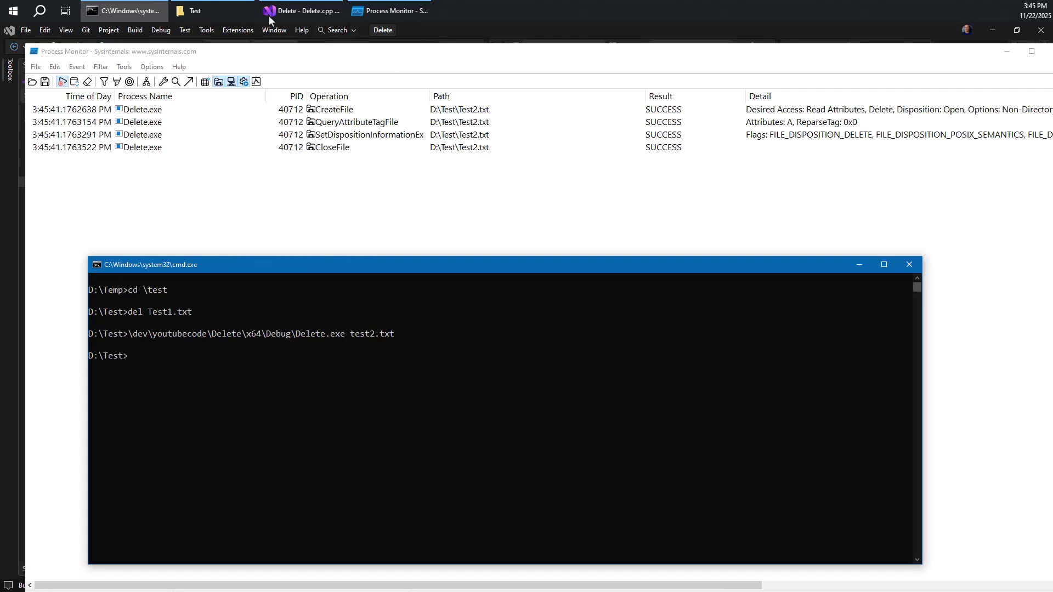
click(229, 12)
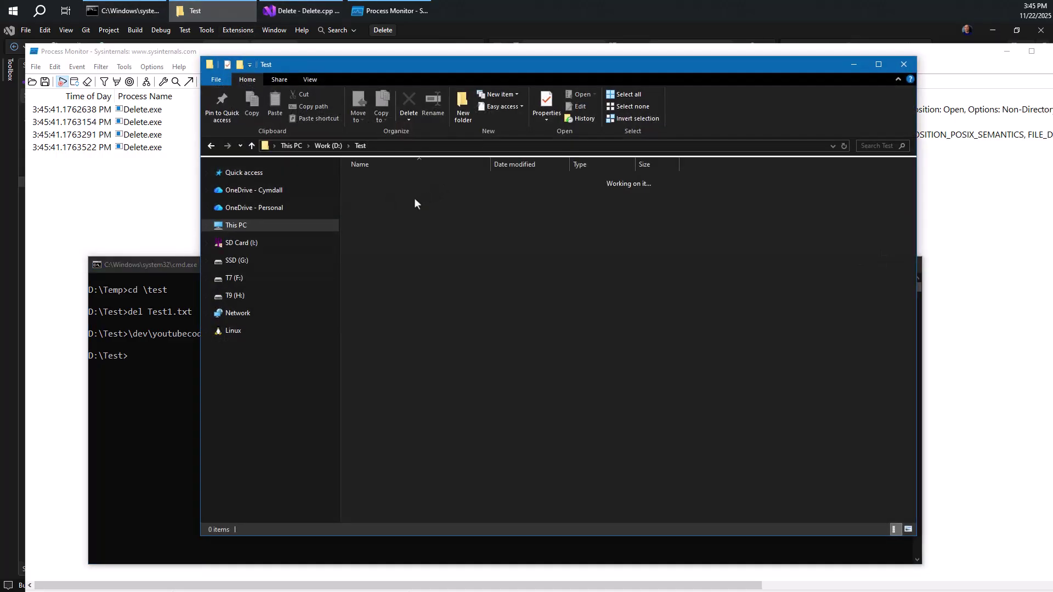
Examine the CreateFile event's Delete access and Non-Directory File, Open Reparse Point options
click(855, 65)
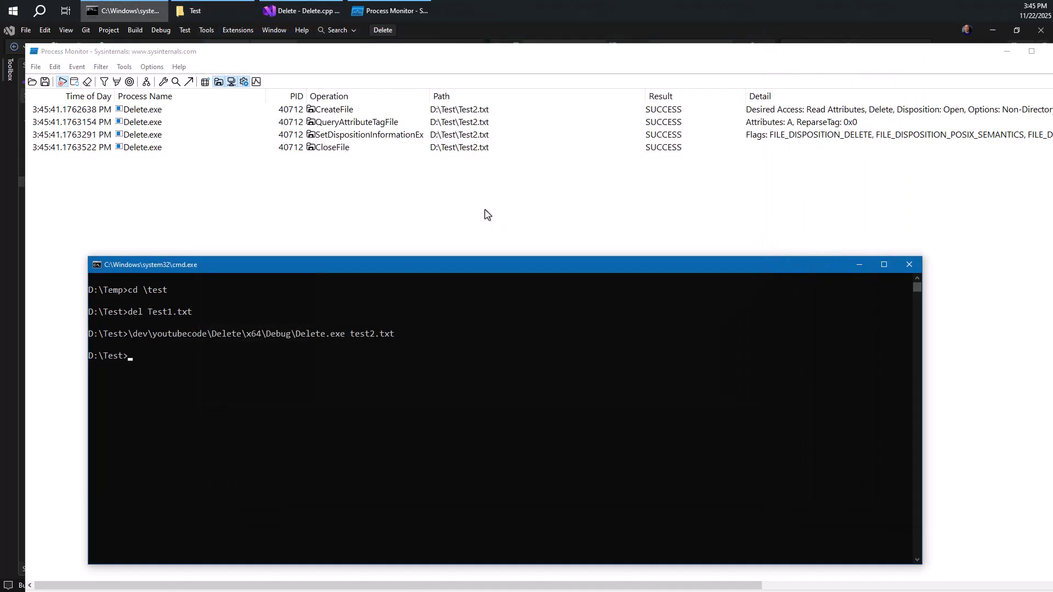
double_click(348, 109)
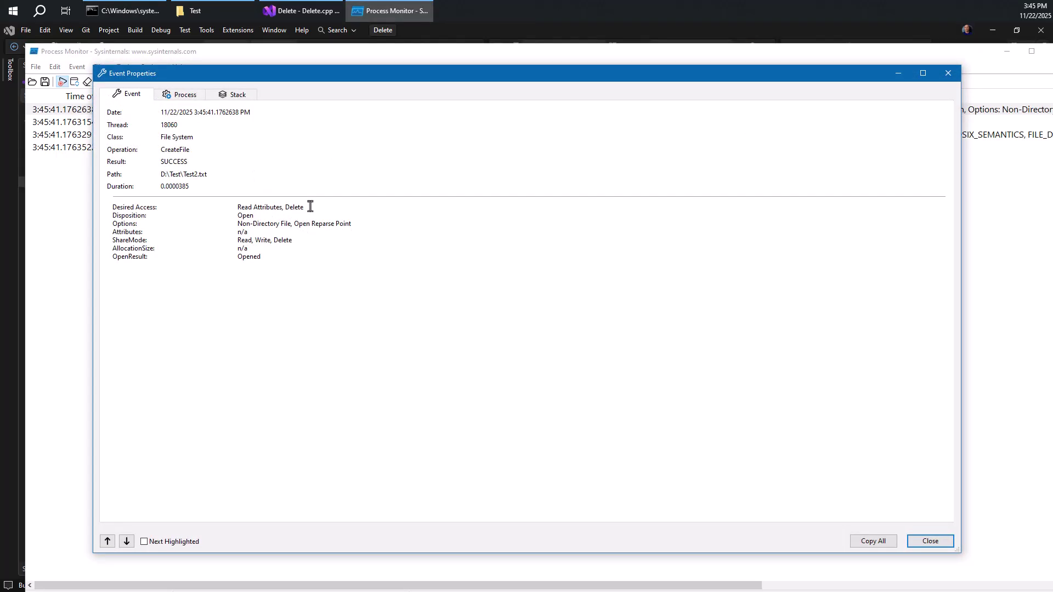
drag(305, 208, 287, 206)
drag(237, 223, 363, 226)
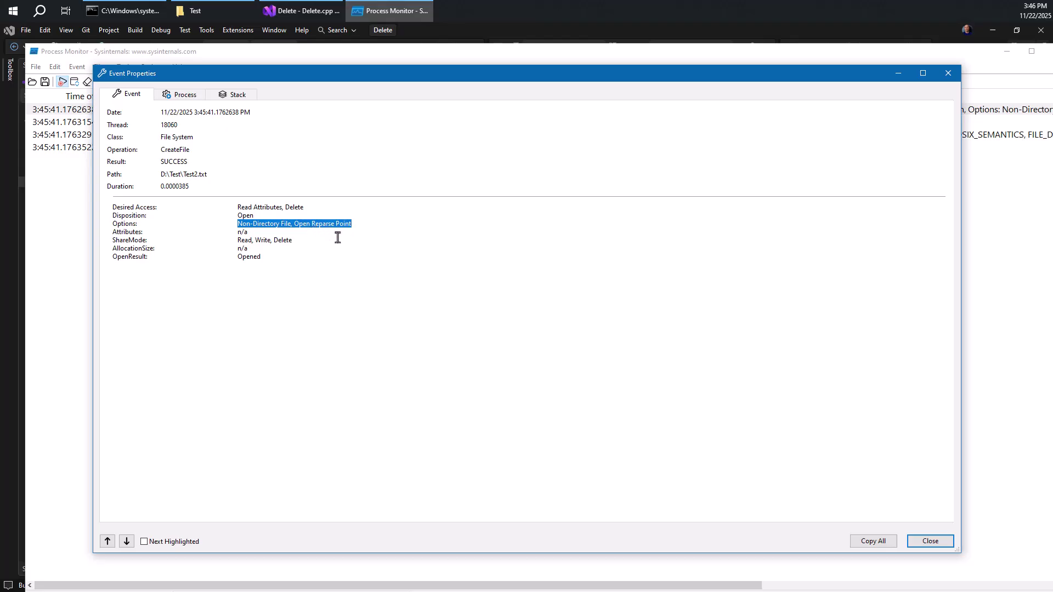
click(367, 247)
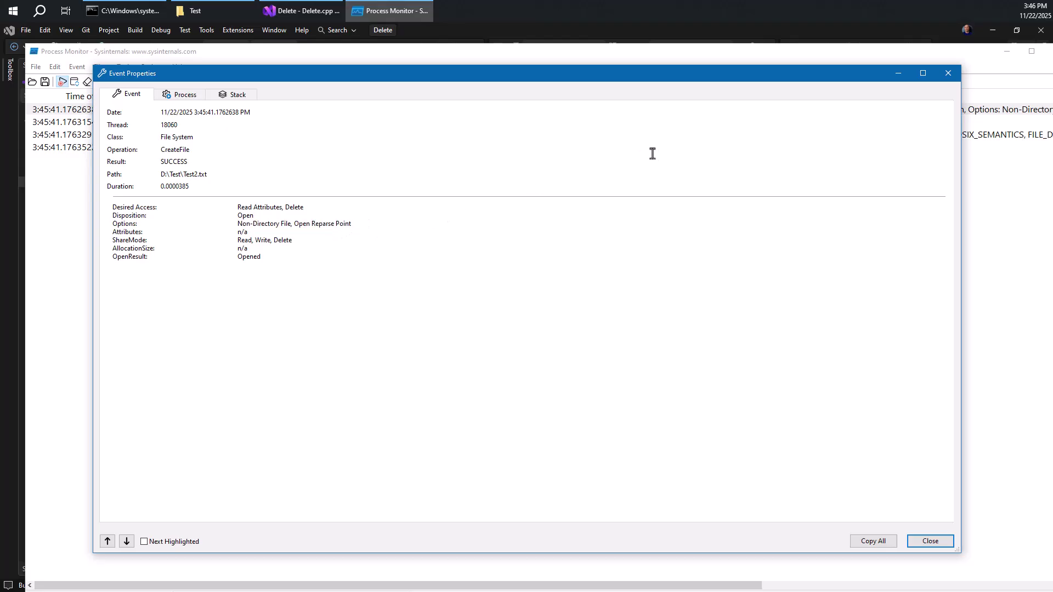
click(947, 73)
Open the SetDispositionInformationEx event details and highlight its FILE_DISPOSITION_DELETE flag
click(377, 136)
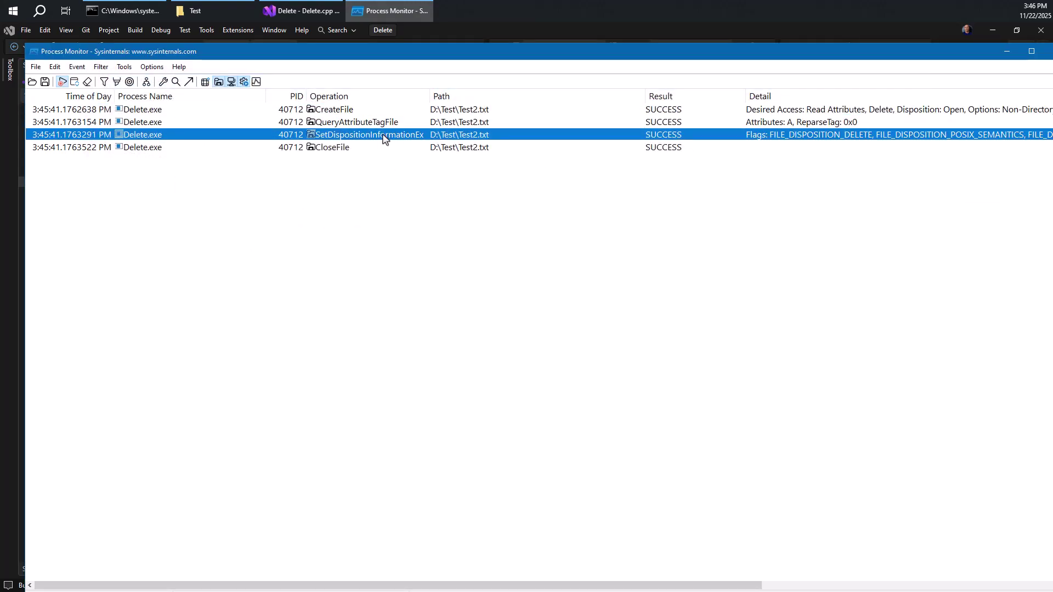
double_click(387, 135)
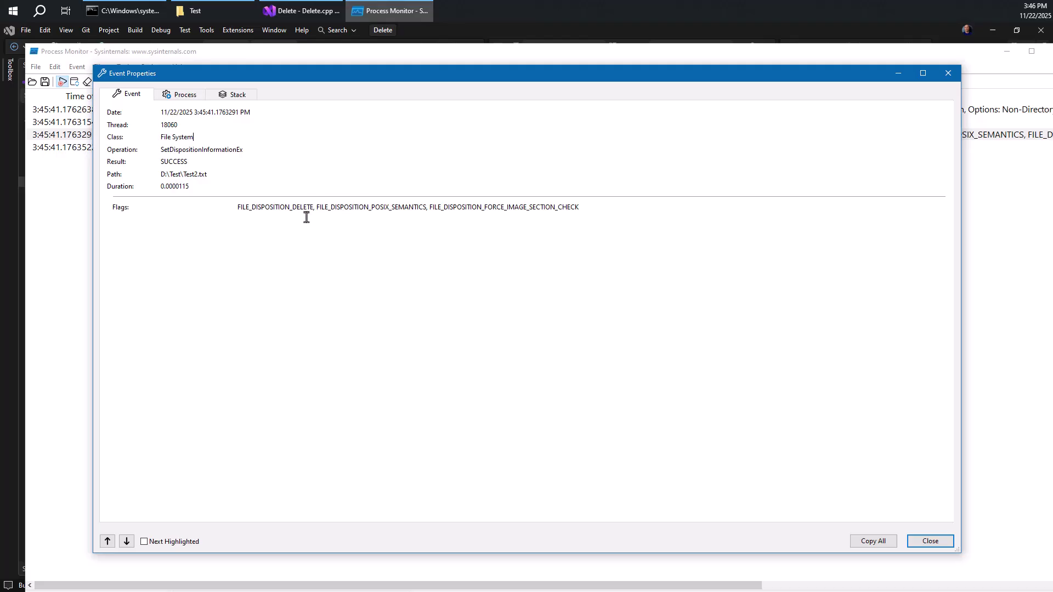
drag(238, 207, 311, 207)
Show the event's call stack and highlight DeleteFileW in KernelBase.dll and ntdll's NtSetInformationFile
click(190, 100)
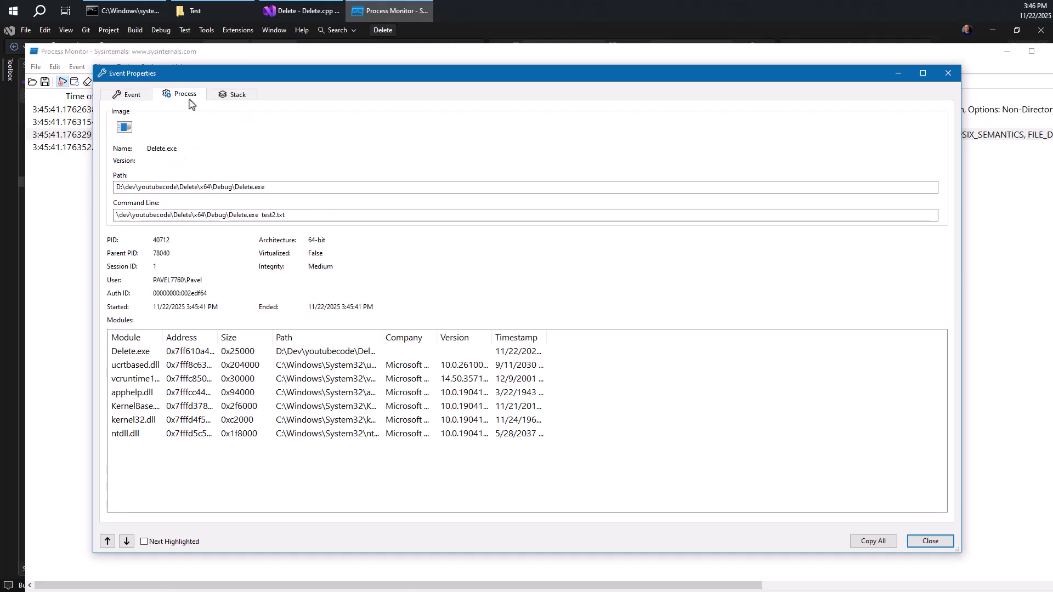
click(226, 97)
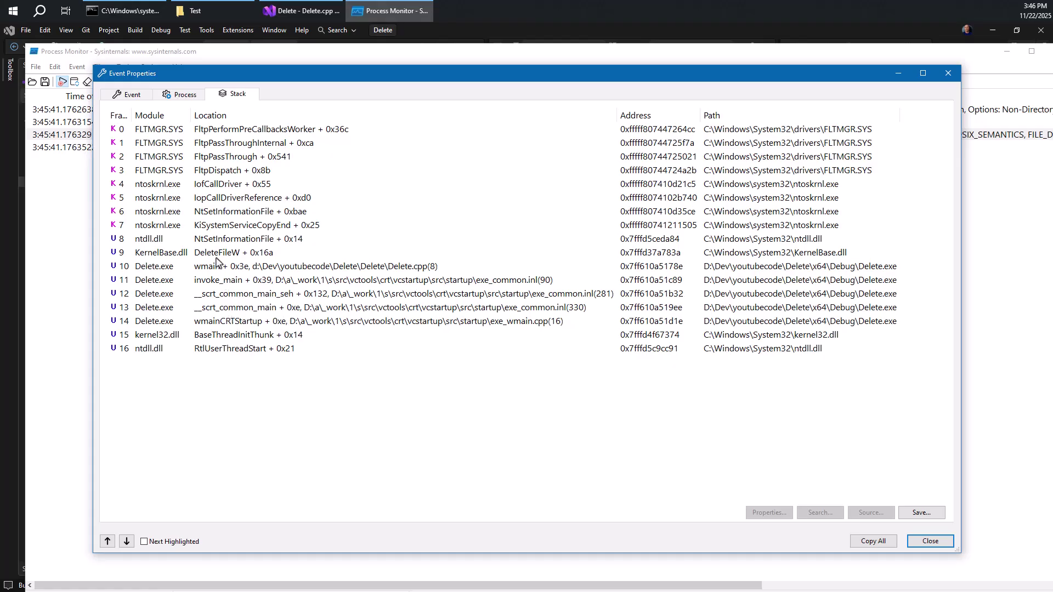
click(230, 253)
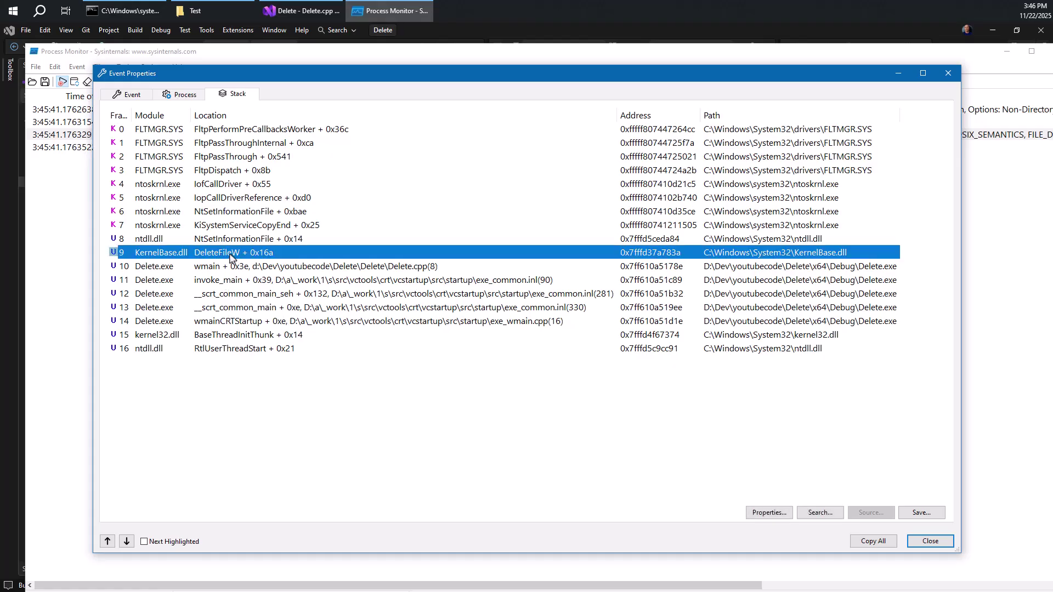
click(203, 242)
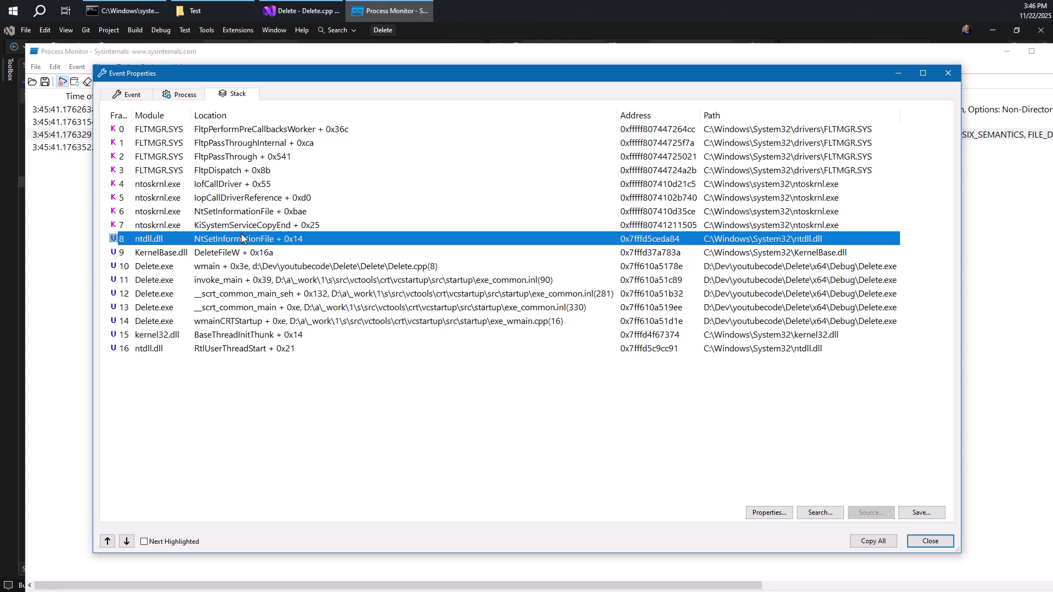
Trace the stack through kernel NtSetInformationFile, IofCallDriver and FltpDispatch into FLTMGR.SYS, then close the details
click(224, 215)
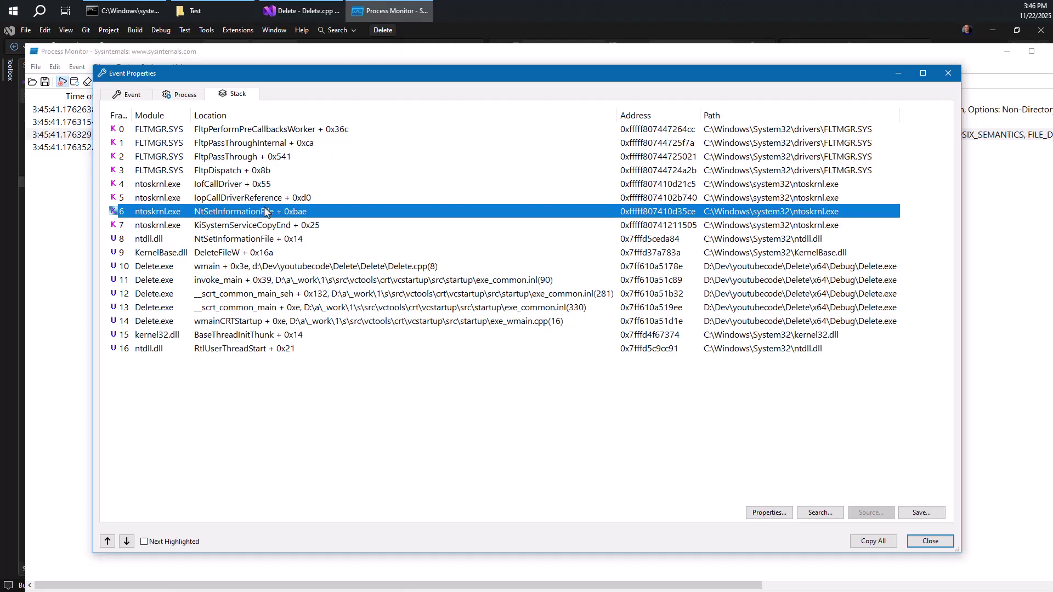
click(226, 186)
click(214, 171)
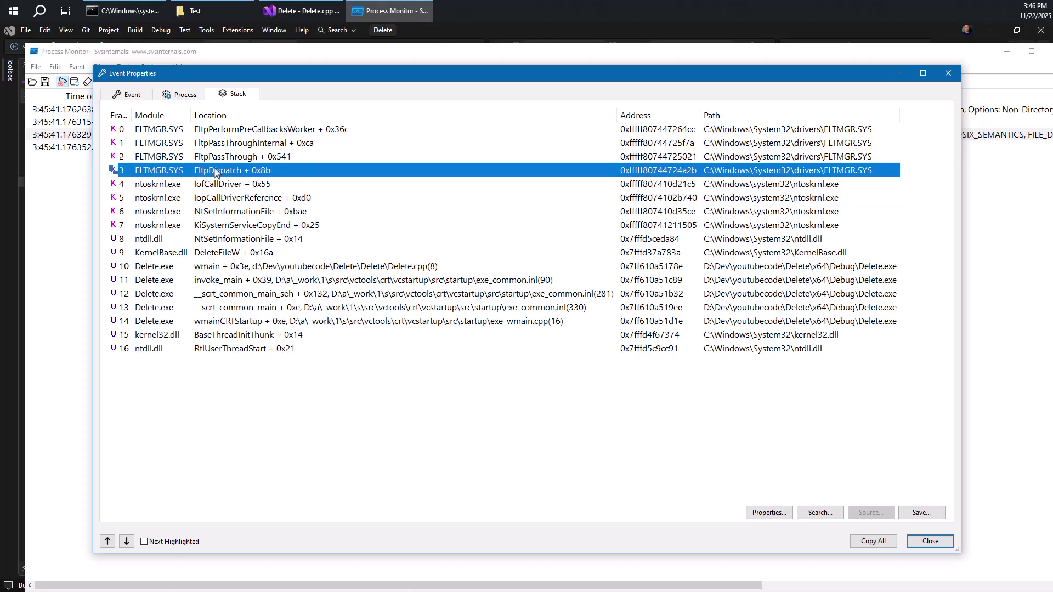
click(224, 134)
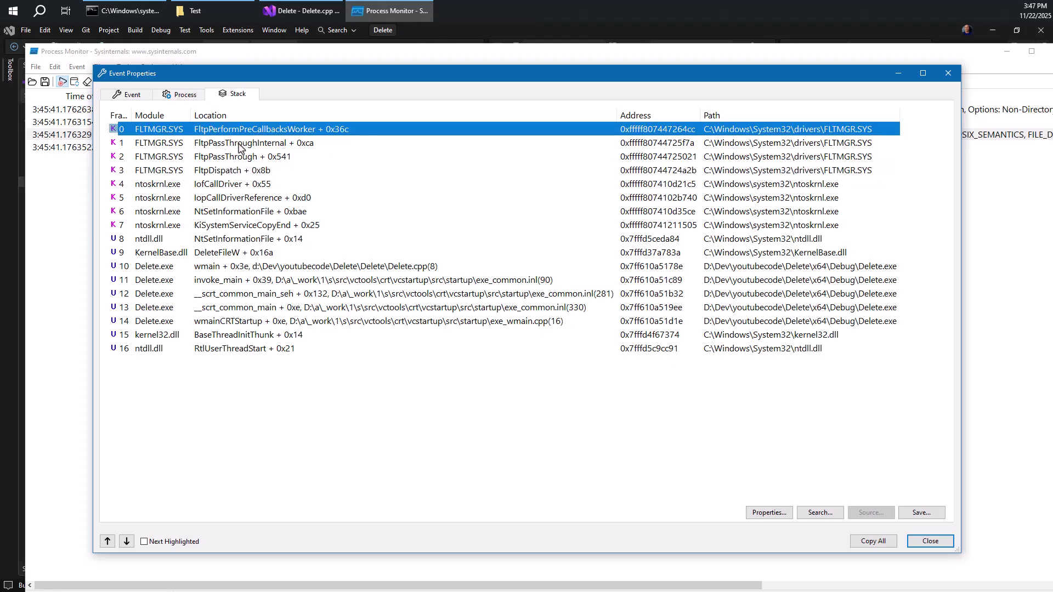
click(236, 211)
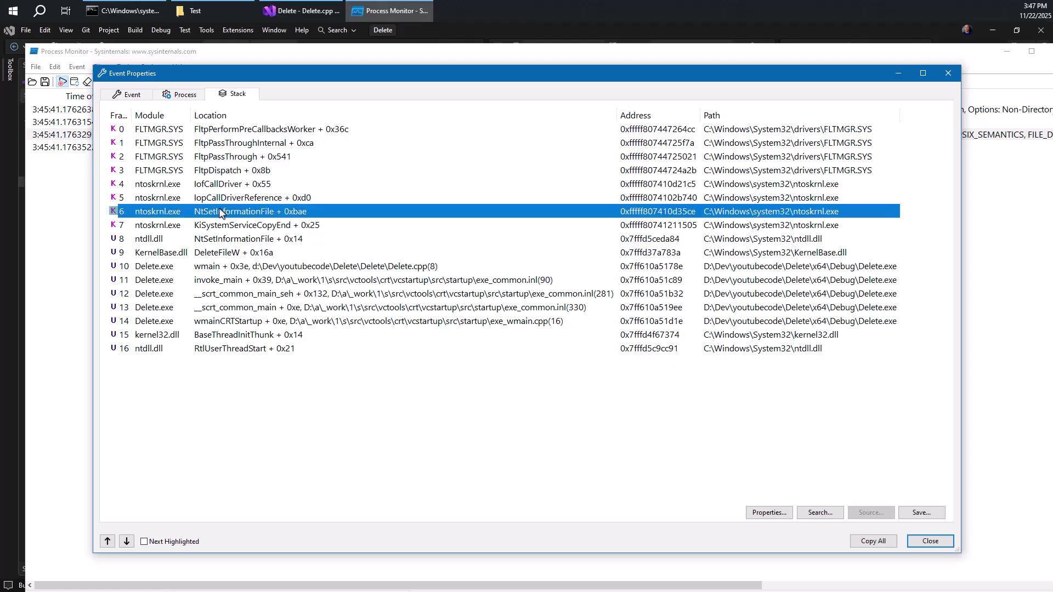
click(949, 76)
Select the CloseFile event, shift the trace window slightly left and toggle event capturing
click(340, 152)
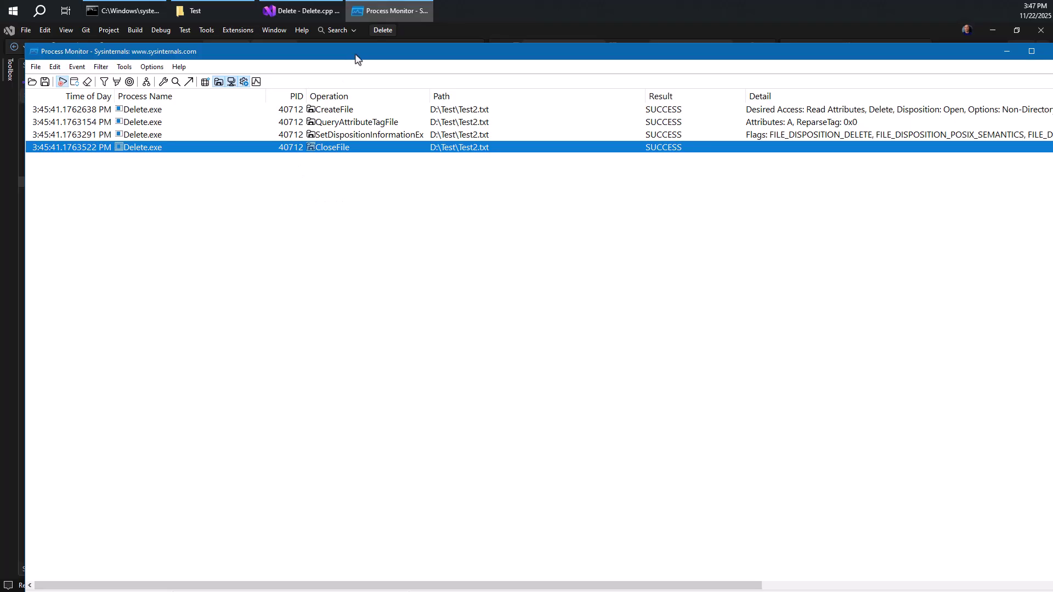
drag(355, 57, 339, 54)
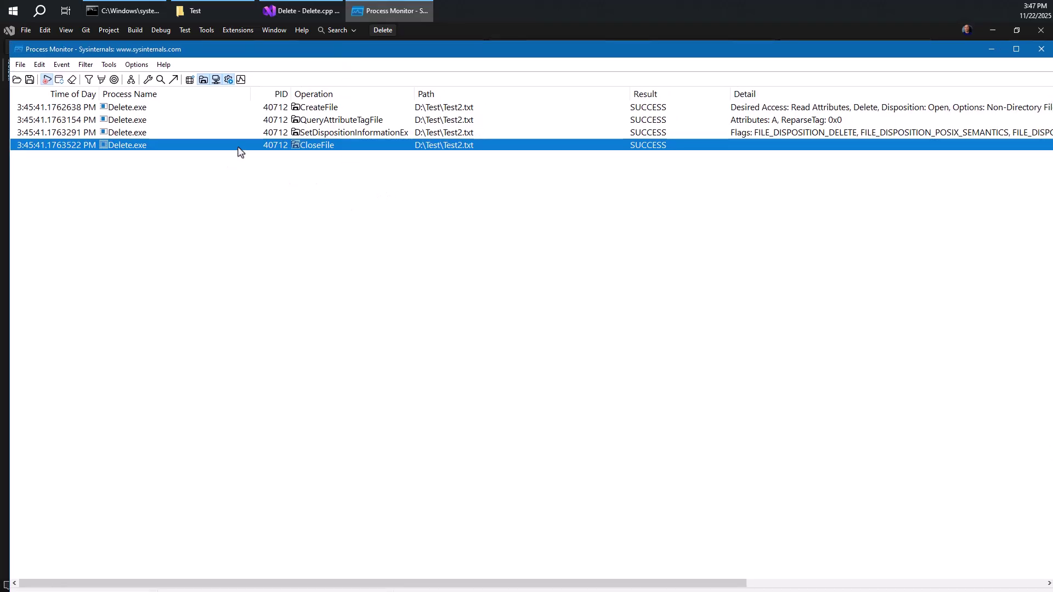
mouse_move(244, 149)
click(47, 81)
Turn on Enable Advanced Output from the Filter menu
click(58, 66)
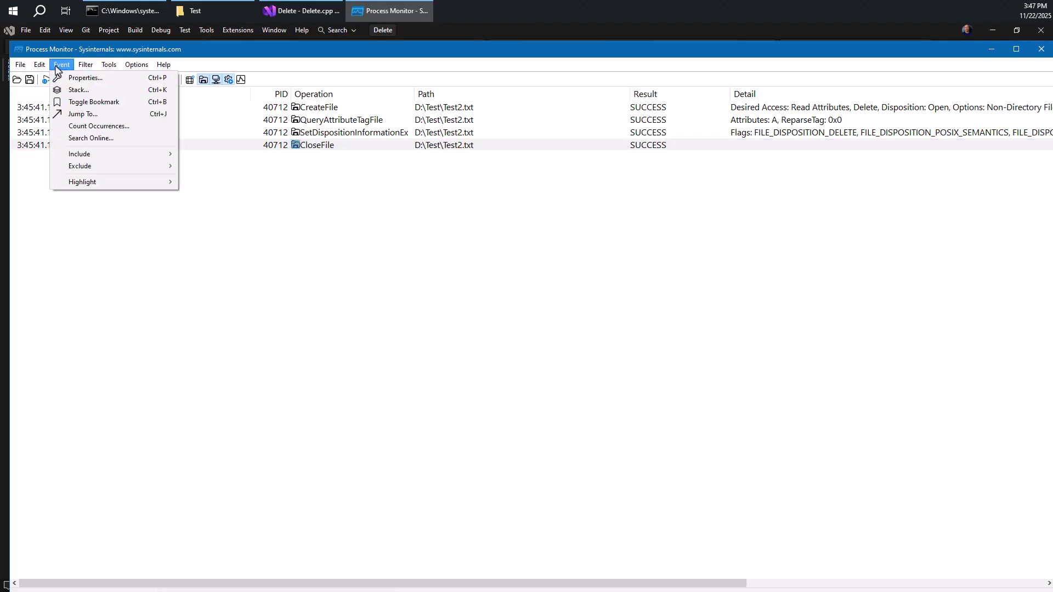
mouse_move(86, 66)
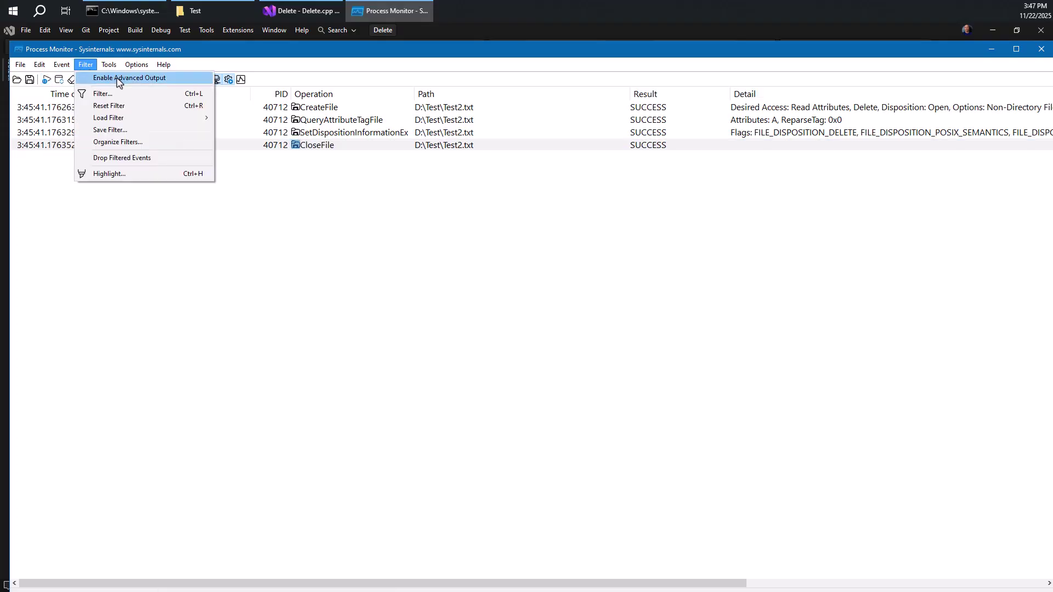
click(135, 83)
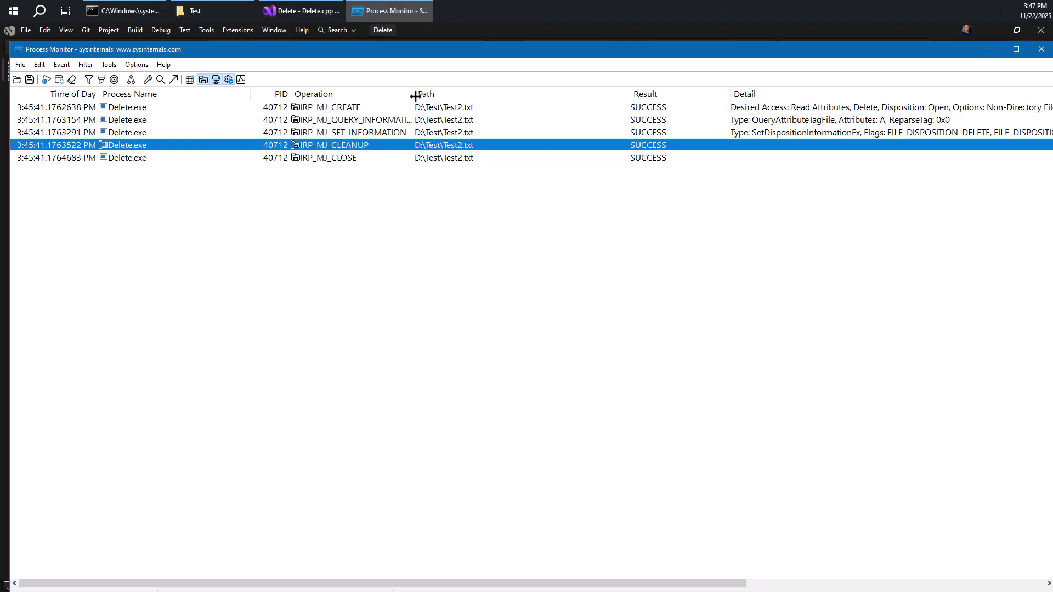
Widen the Operation column and review the IRP_MJ_CREATE, IRP_MJ_SET_INFORMATION and IRP_MJ_CLOSE rows
drag(415, 94, 475, 94)
click(364, 110)
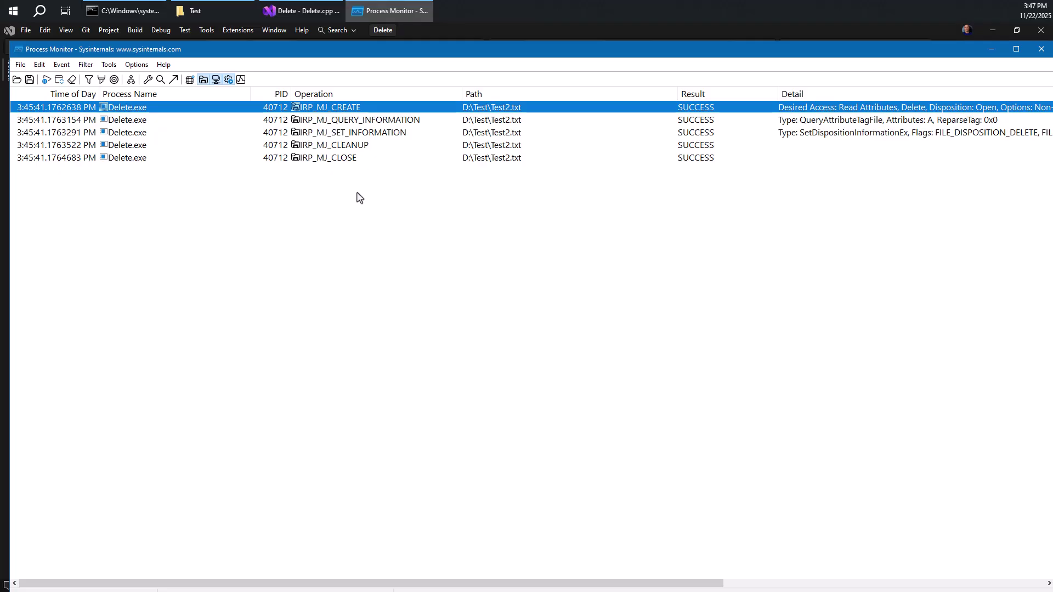
click(343, 161)
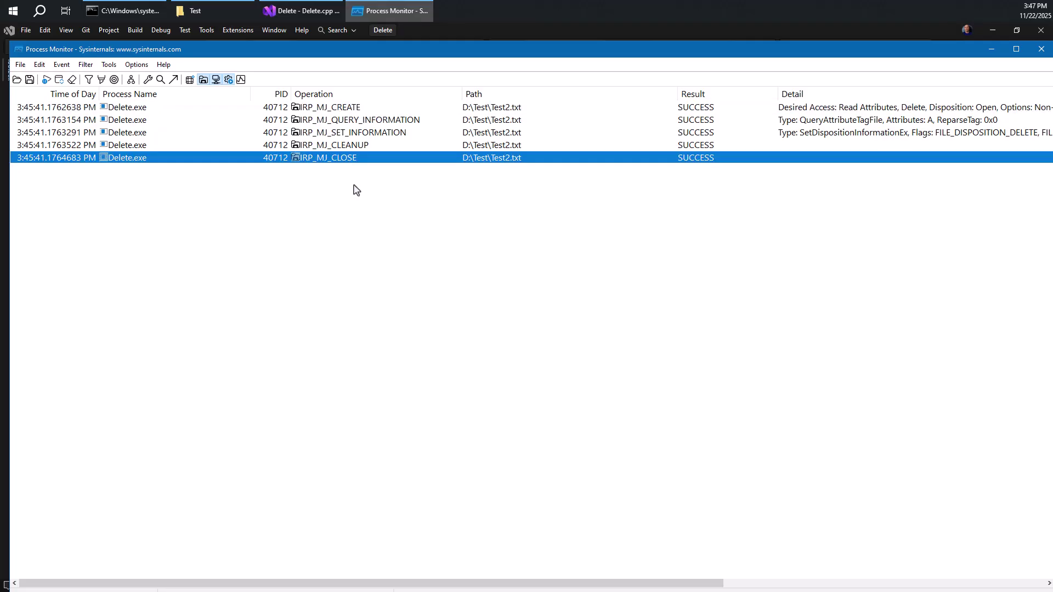
click(352, 133)
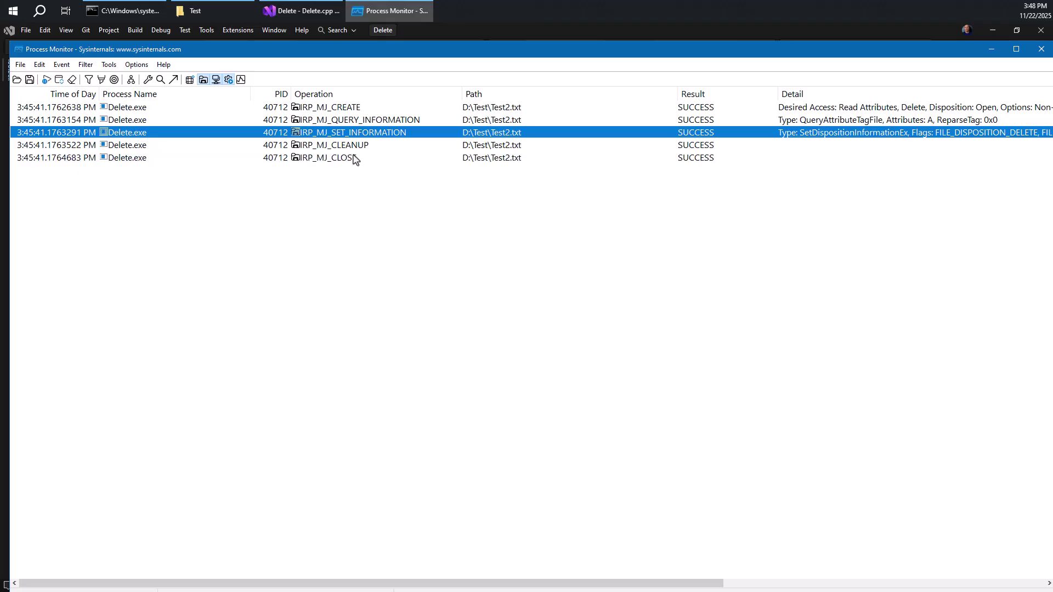
click(329, 160)
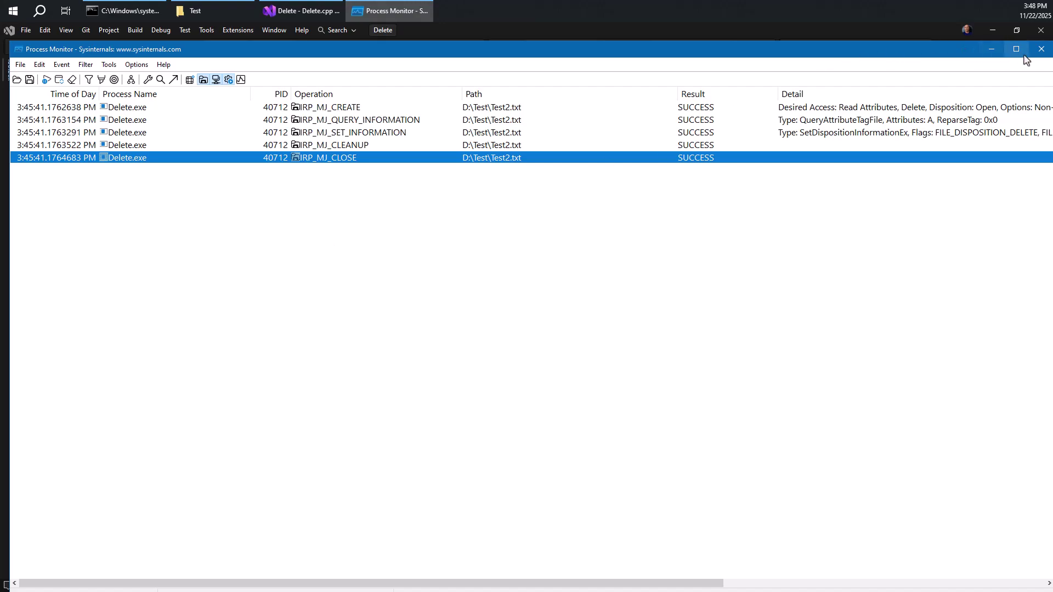
Exit Process Monitor to reveal Visual Studio's Delete.cpp and the D:\Test Command Prompt
click(1040, 51)
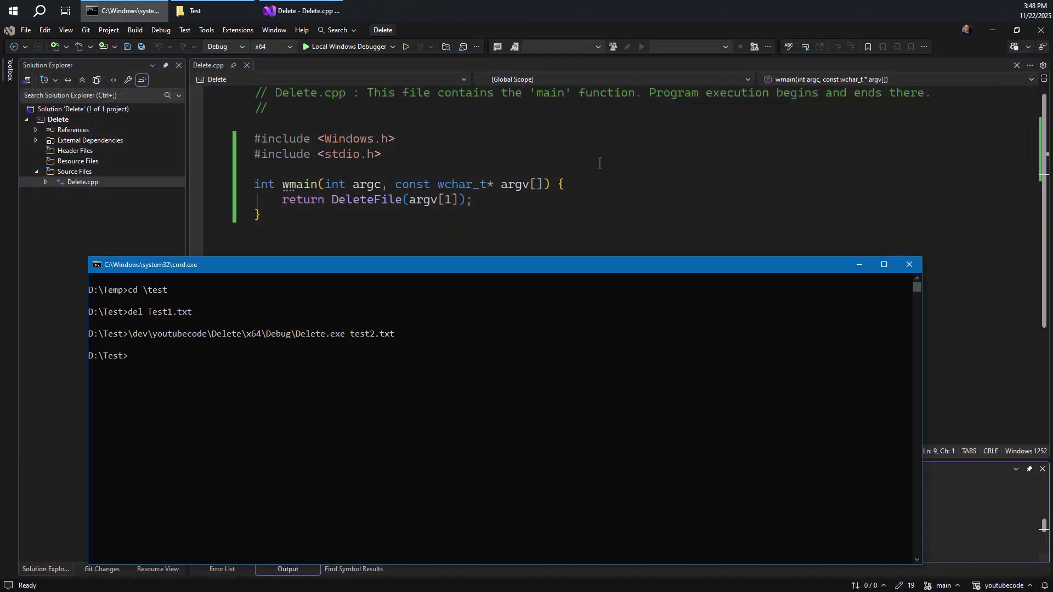